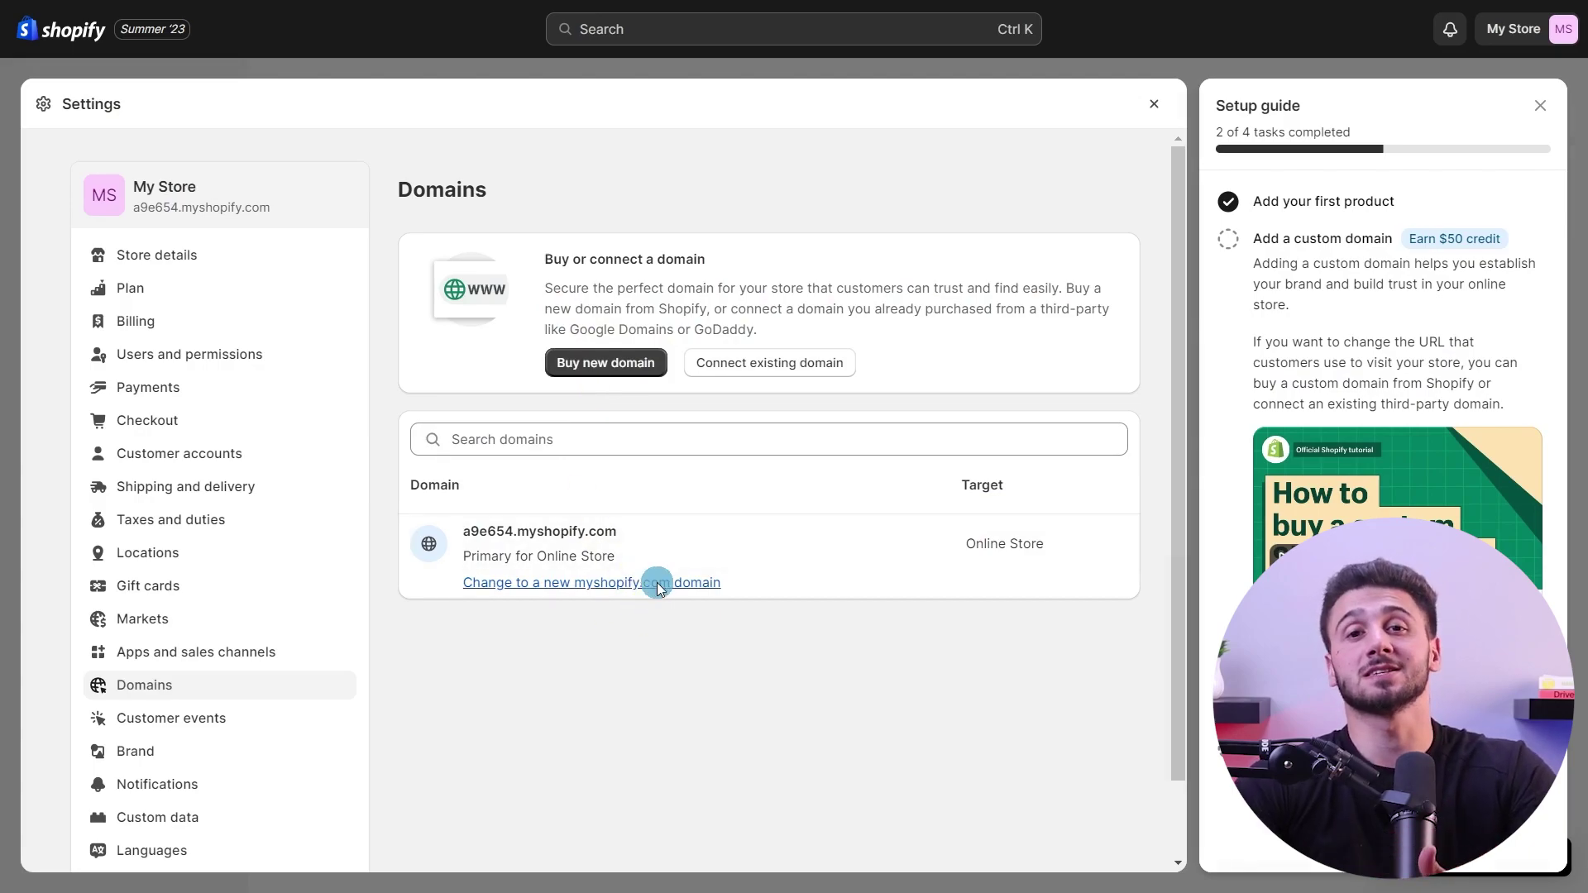
- Start replacing the a9e654.myshopify.com domain with a new myshopify.com domain
left_click(657, 584)
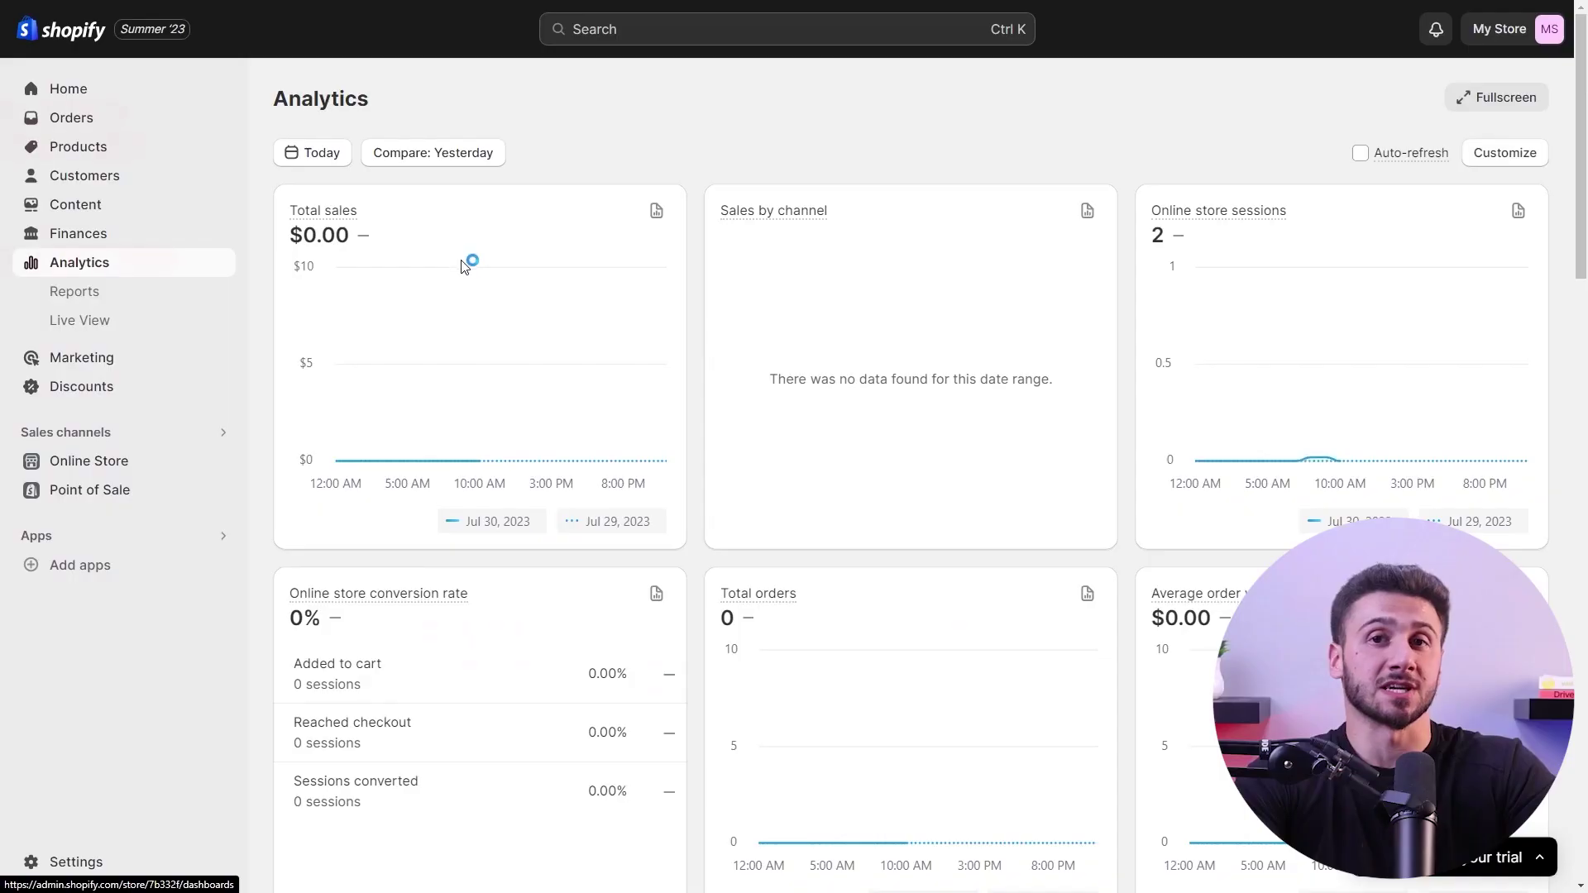
- Scroll the Analytics dashboard down to the sessions by location, device type and social source cards
scroll(468, 263, "down", 10)
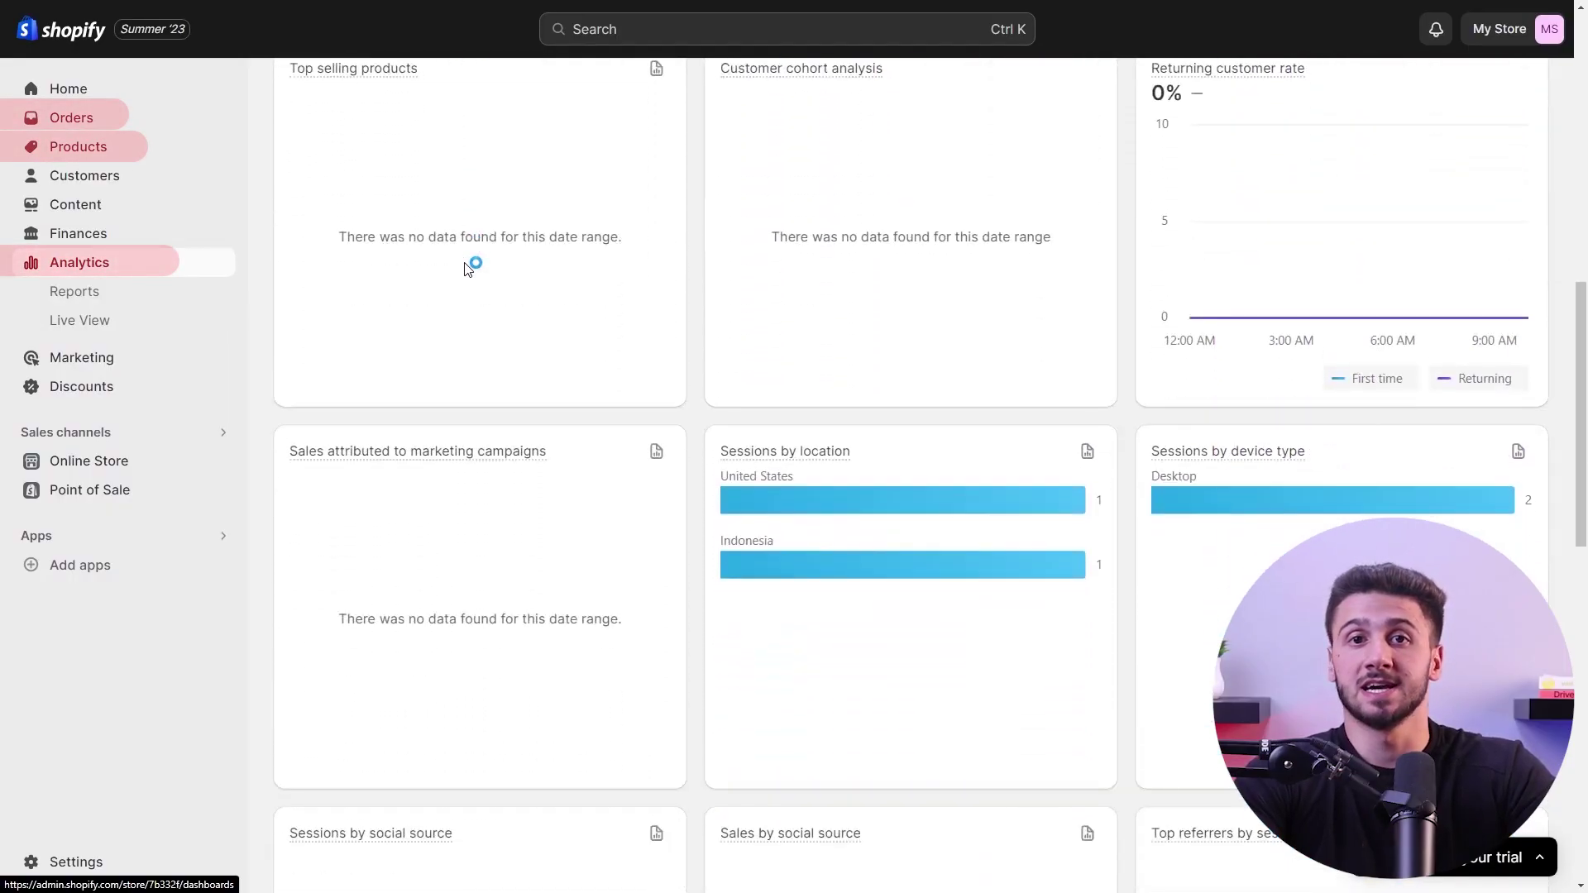
scroll(468, 263, "down", 4)
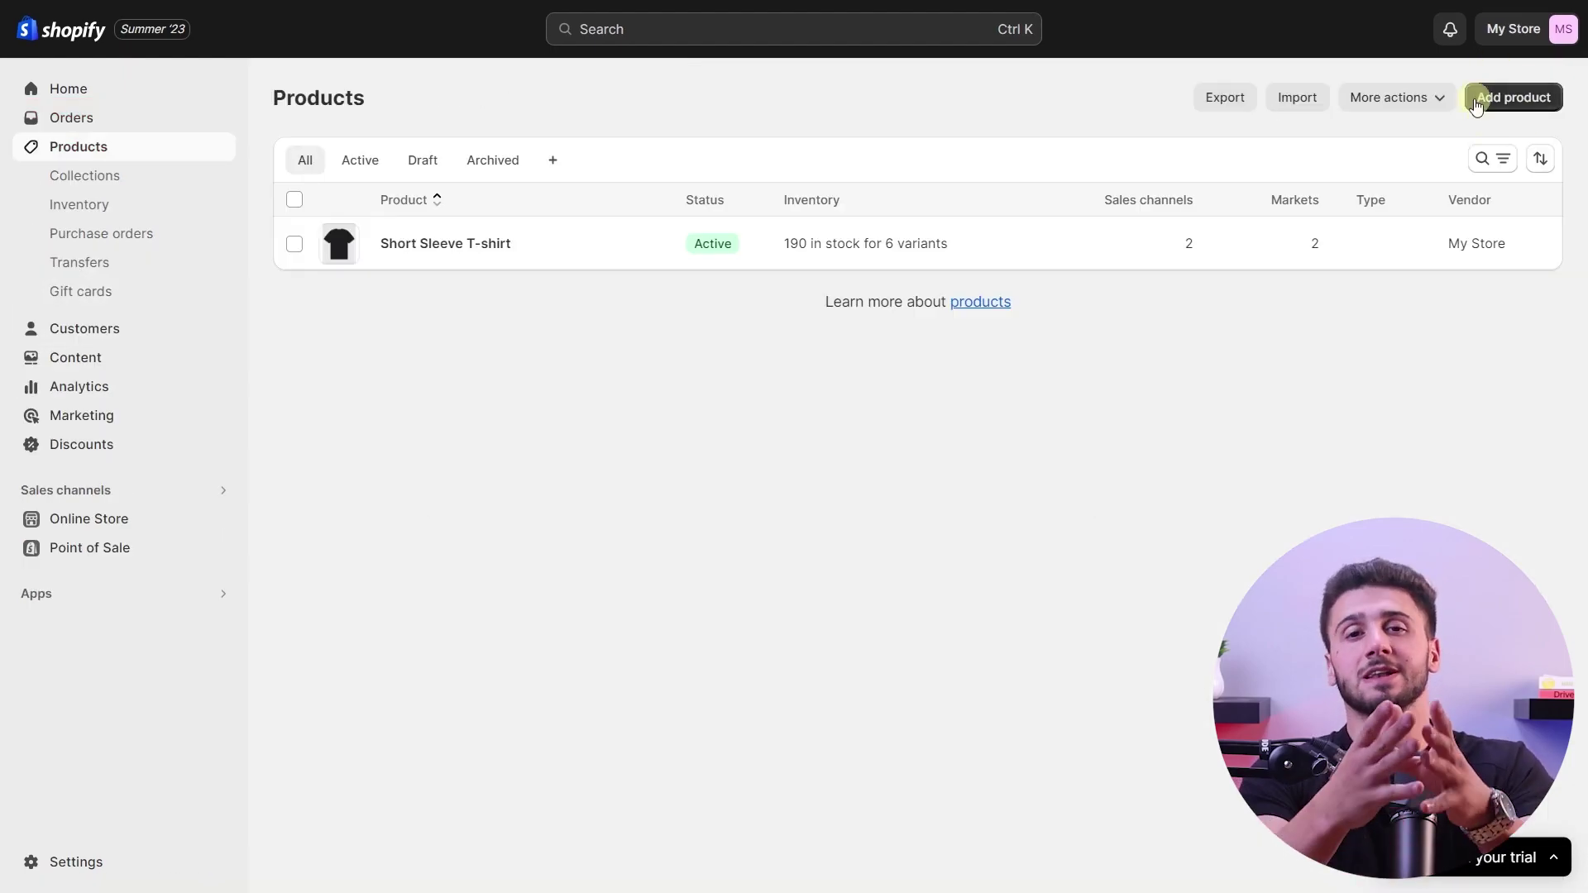
- Create a Long Sleeve T-shirt product with an AI-generated description in a Playful tone
left_click(1476, 103)
left_click(519, 195)
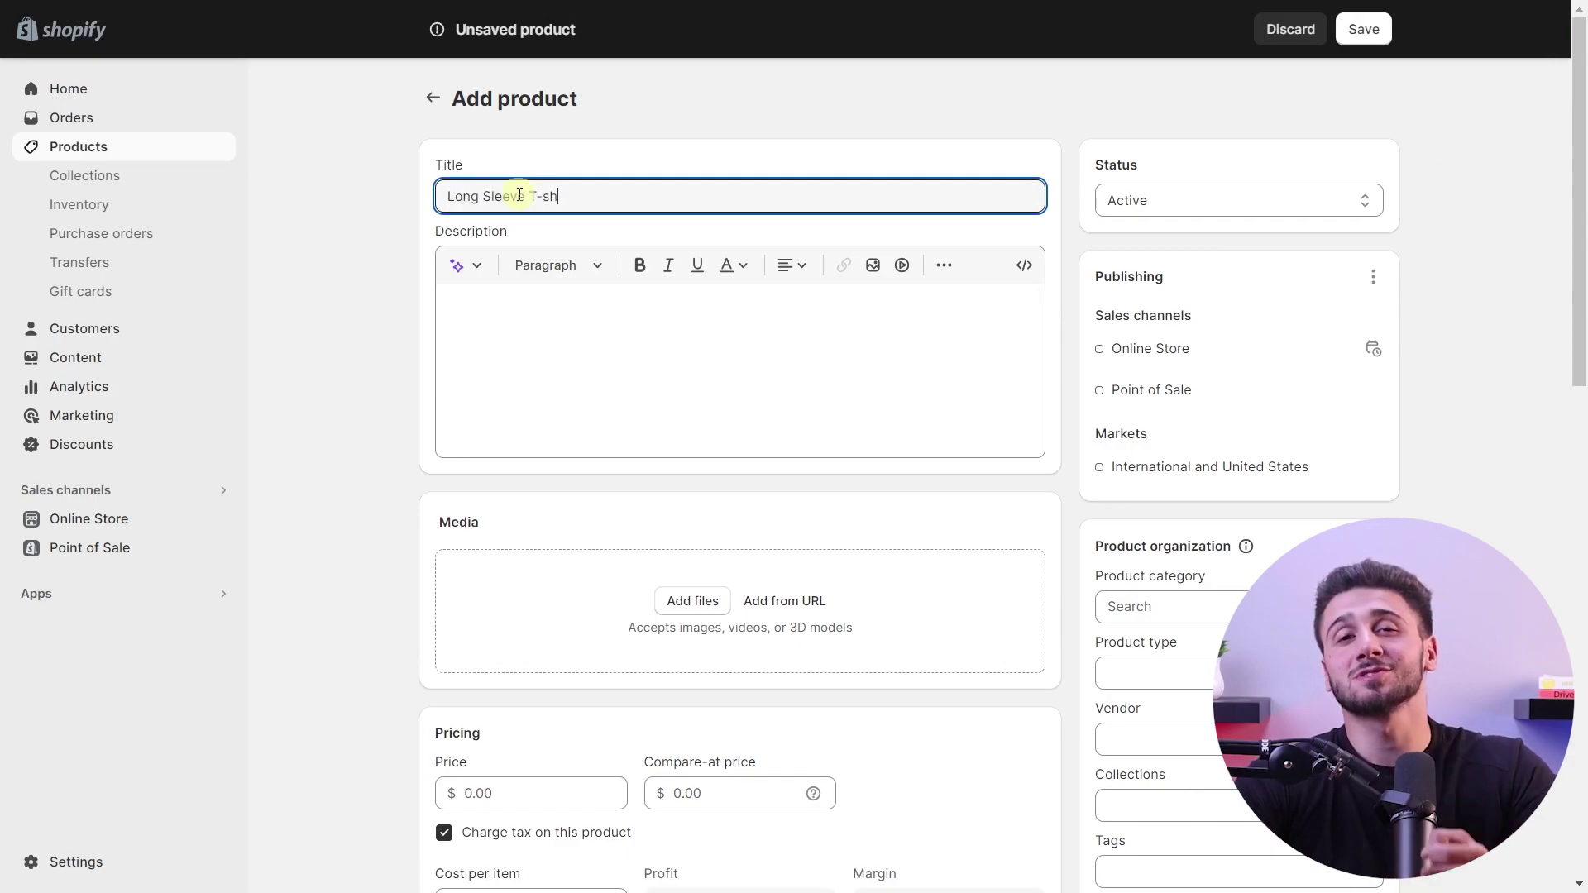
left_click(479, 273)
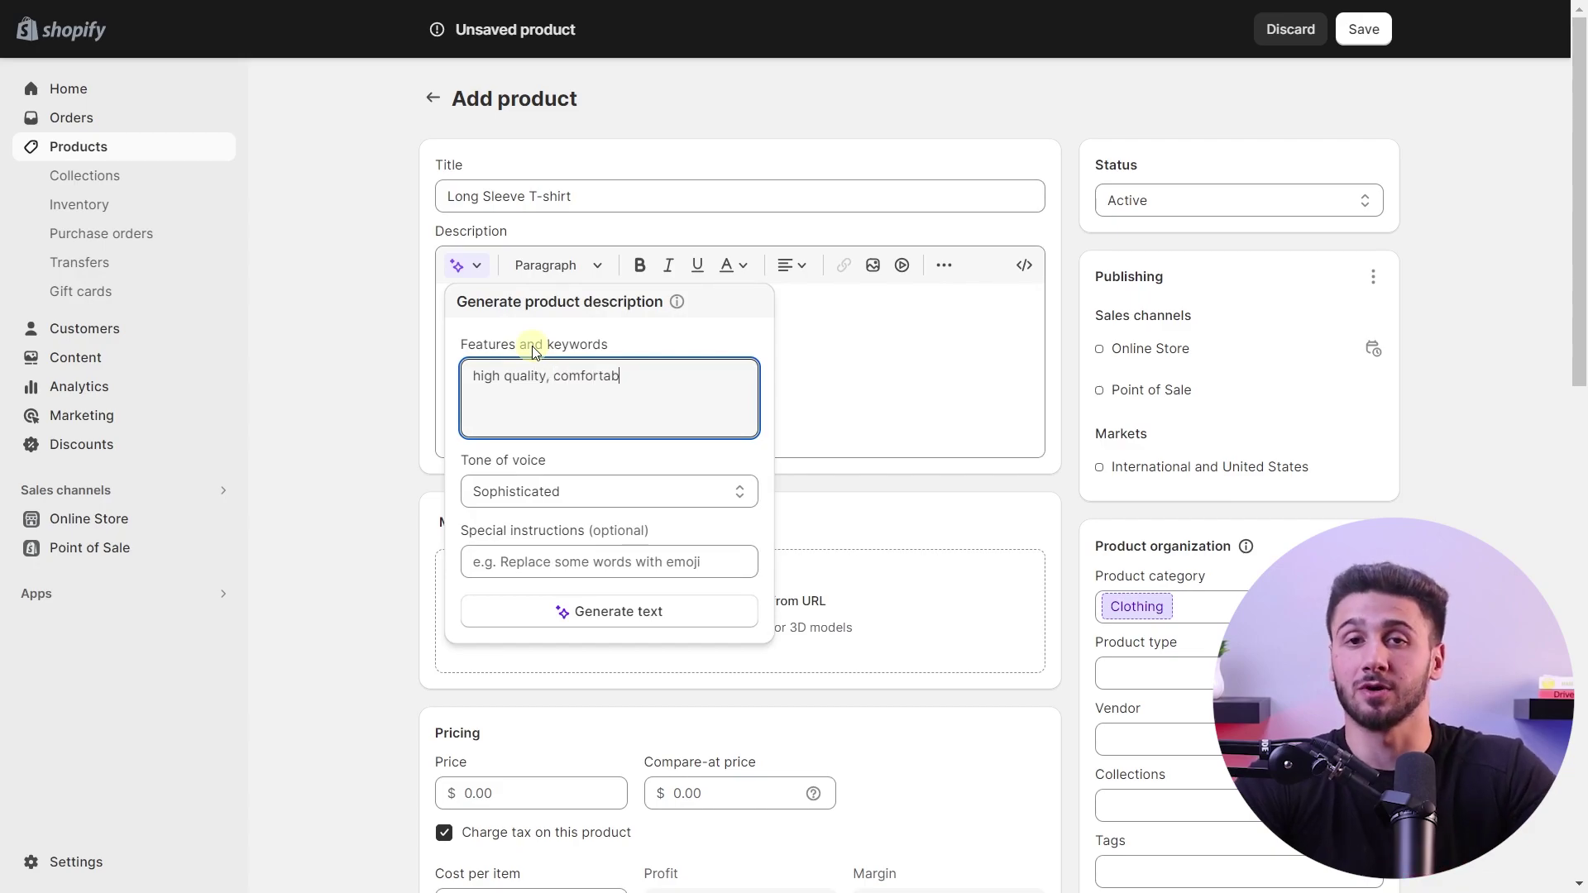
left_click(578, 490)
left_click(579, 572)
left_click(601, 619)
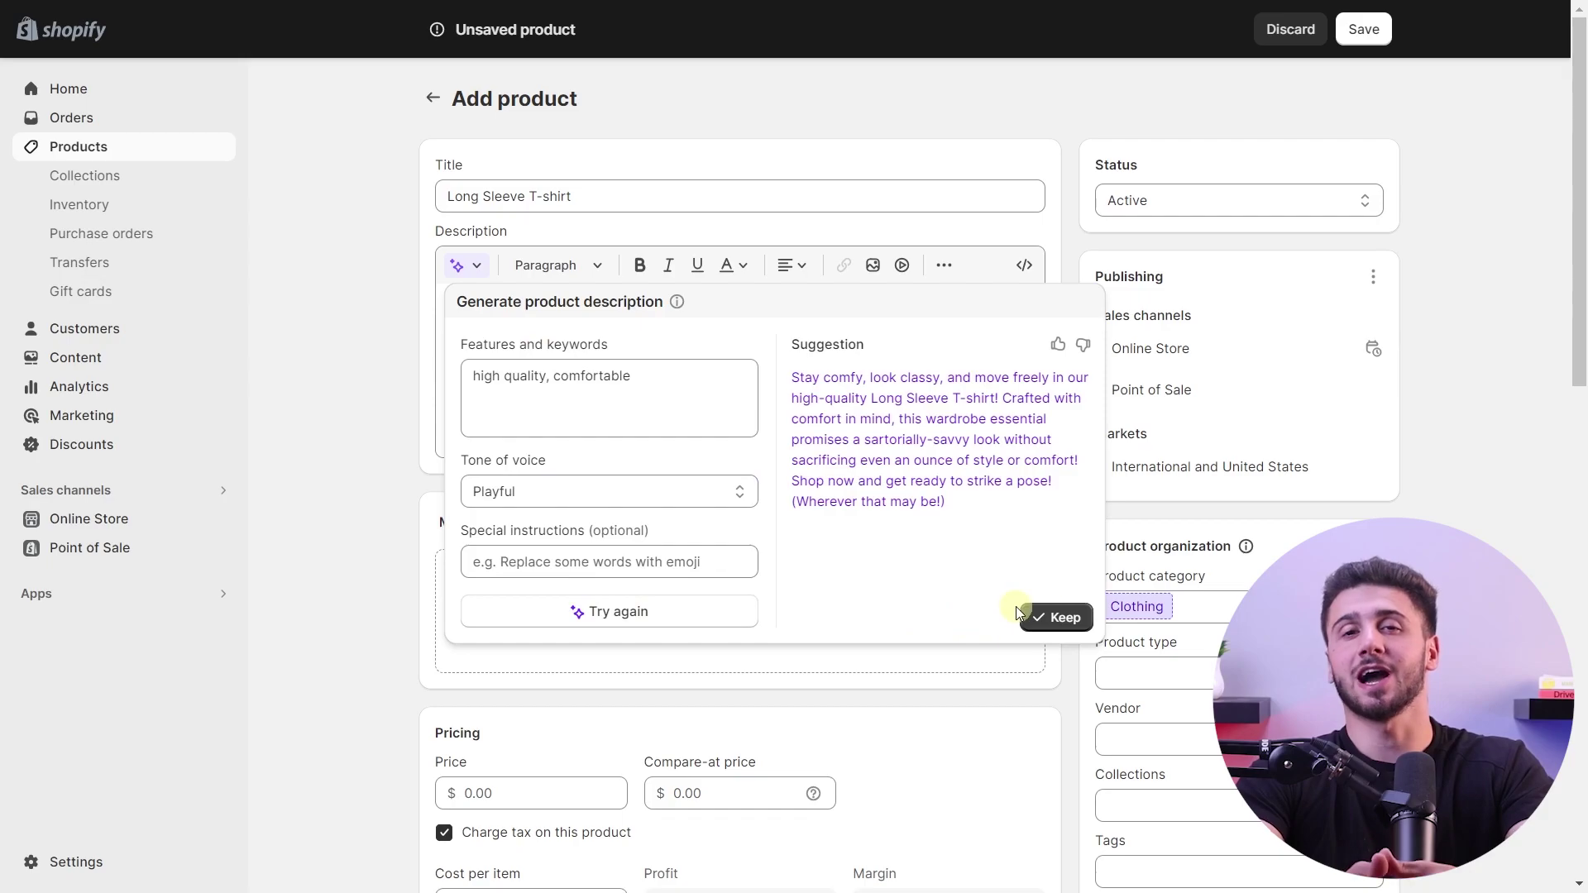
left_click(1050, 617)
- Upload two T-shirt images as the product's media
left_click(715, 585)
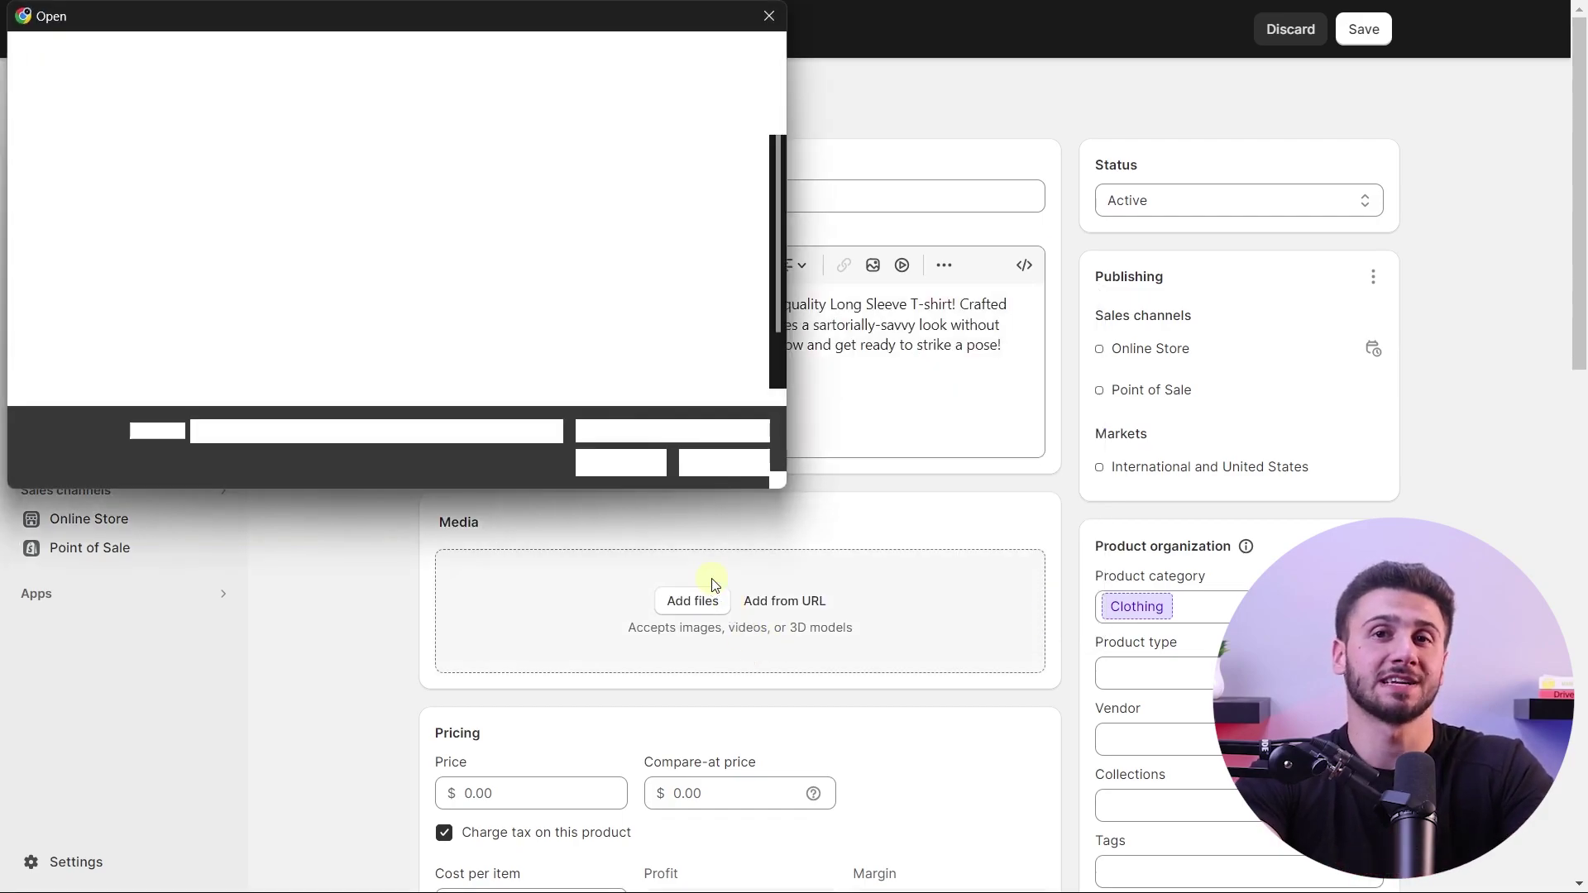
left_click(699, 182)
left_click(594, 188, "ctrl")
left_click(620, 463)
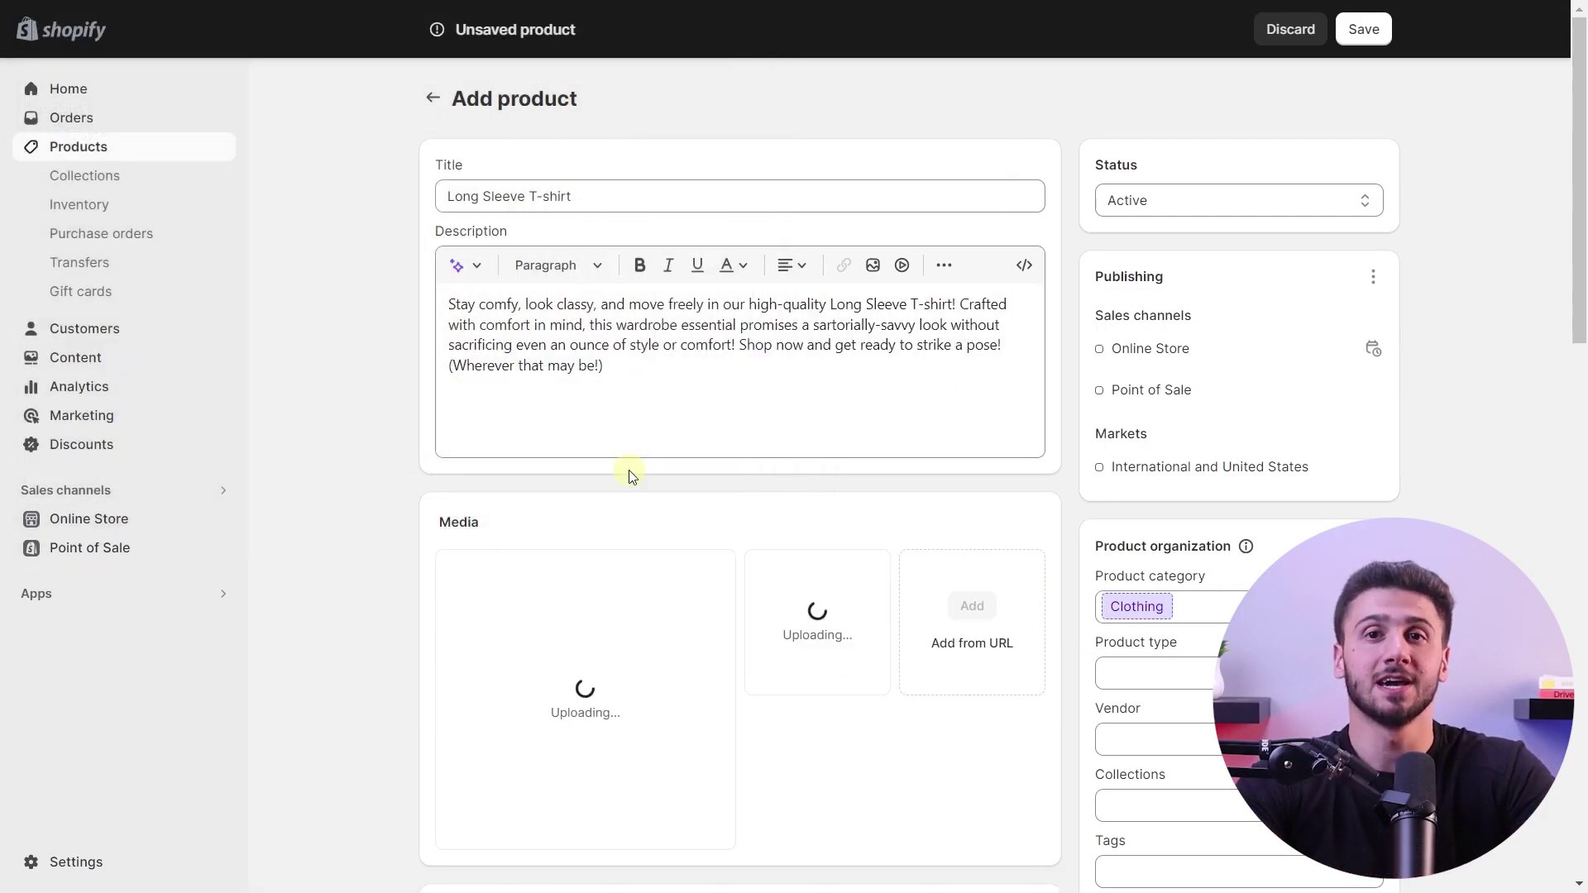
scroll(629, 470, "down", 7)
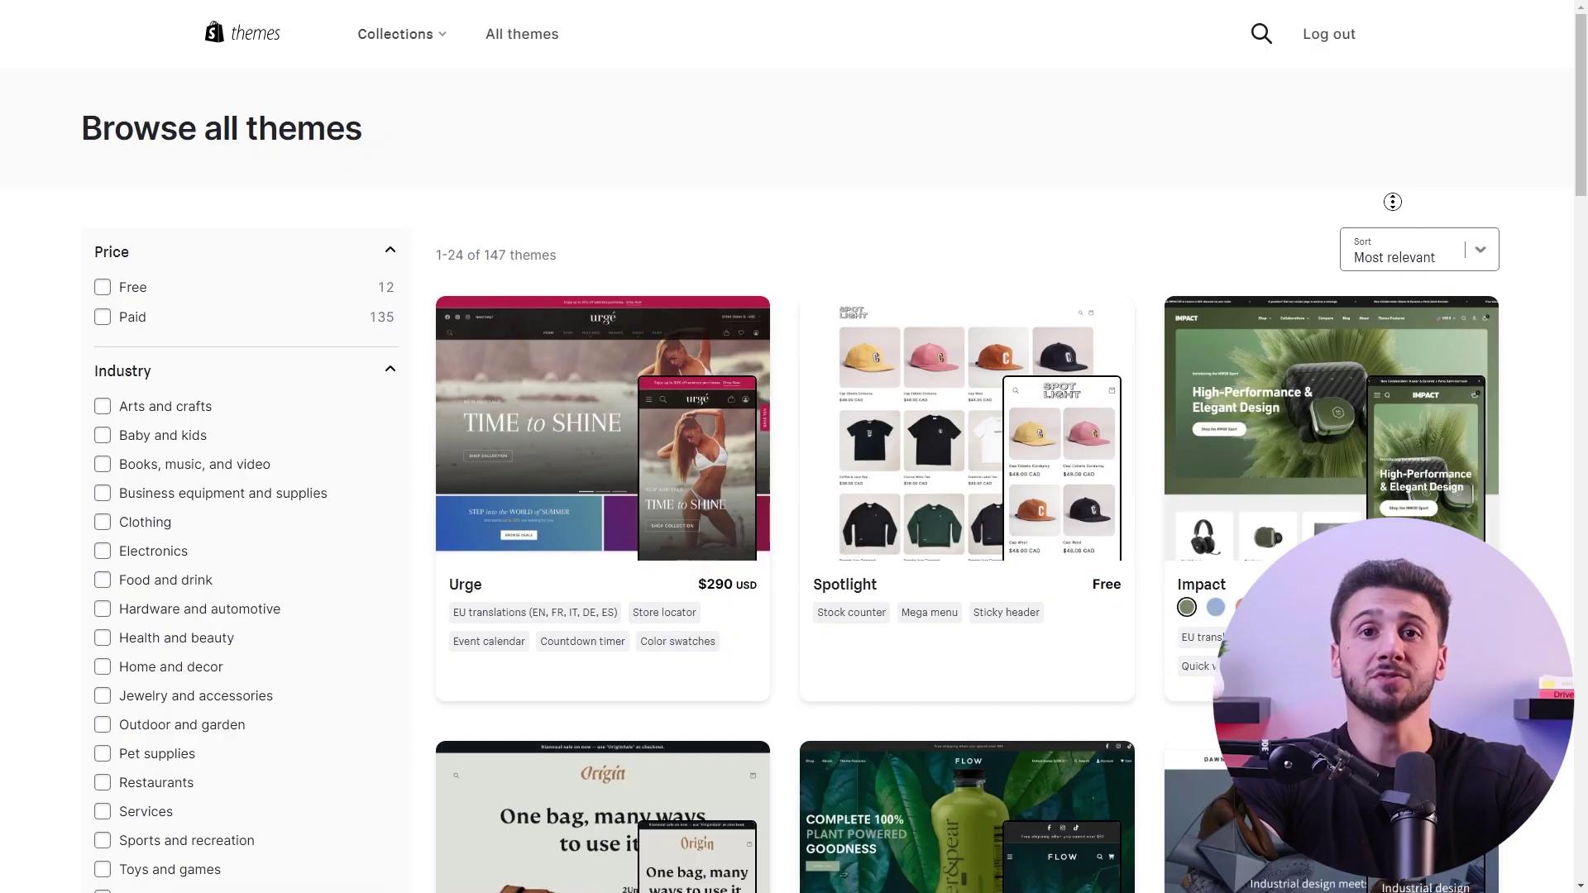
- Browse the theme catalogue and view a theme demo in its mobile layout
scroll(1394, 215, "down", 3)
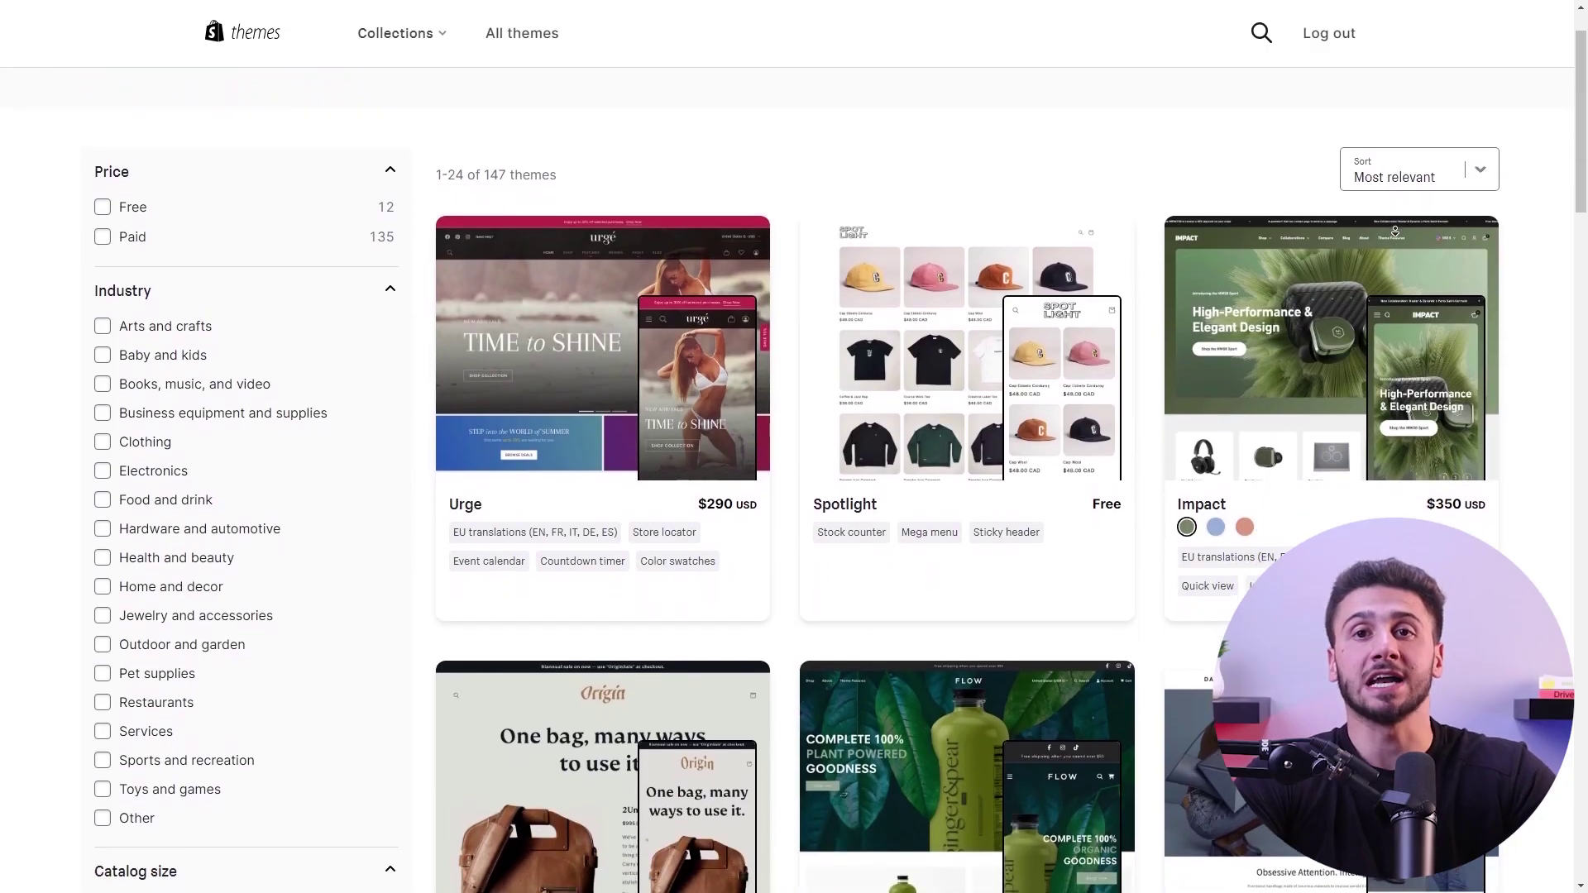
scroll(1395, 231, "down", 3)
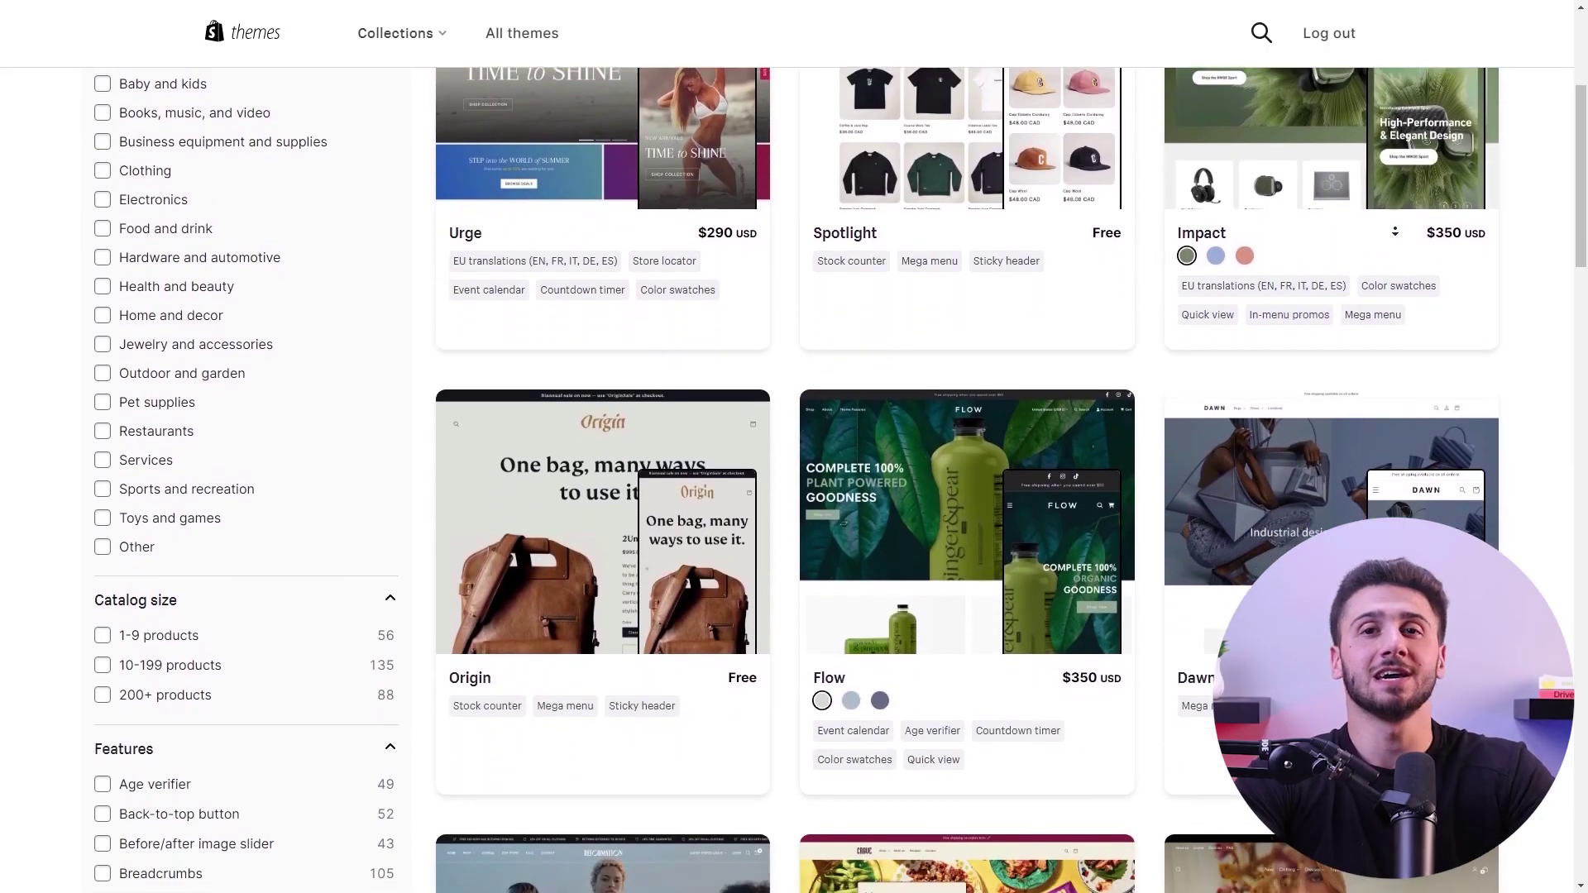
scroll(1395, 231, "down", 3)
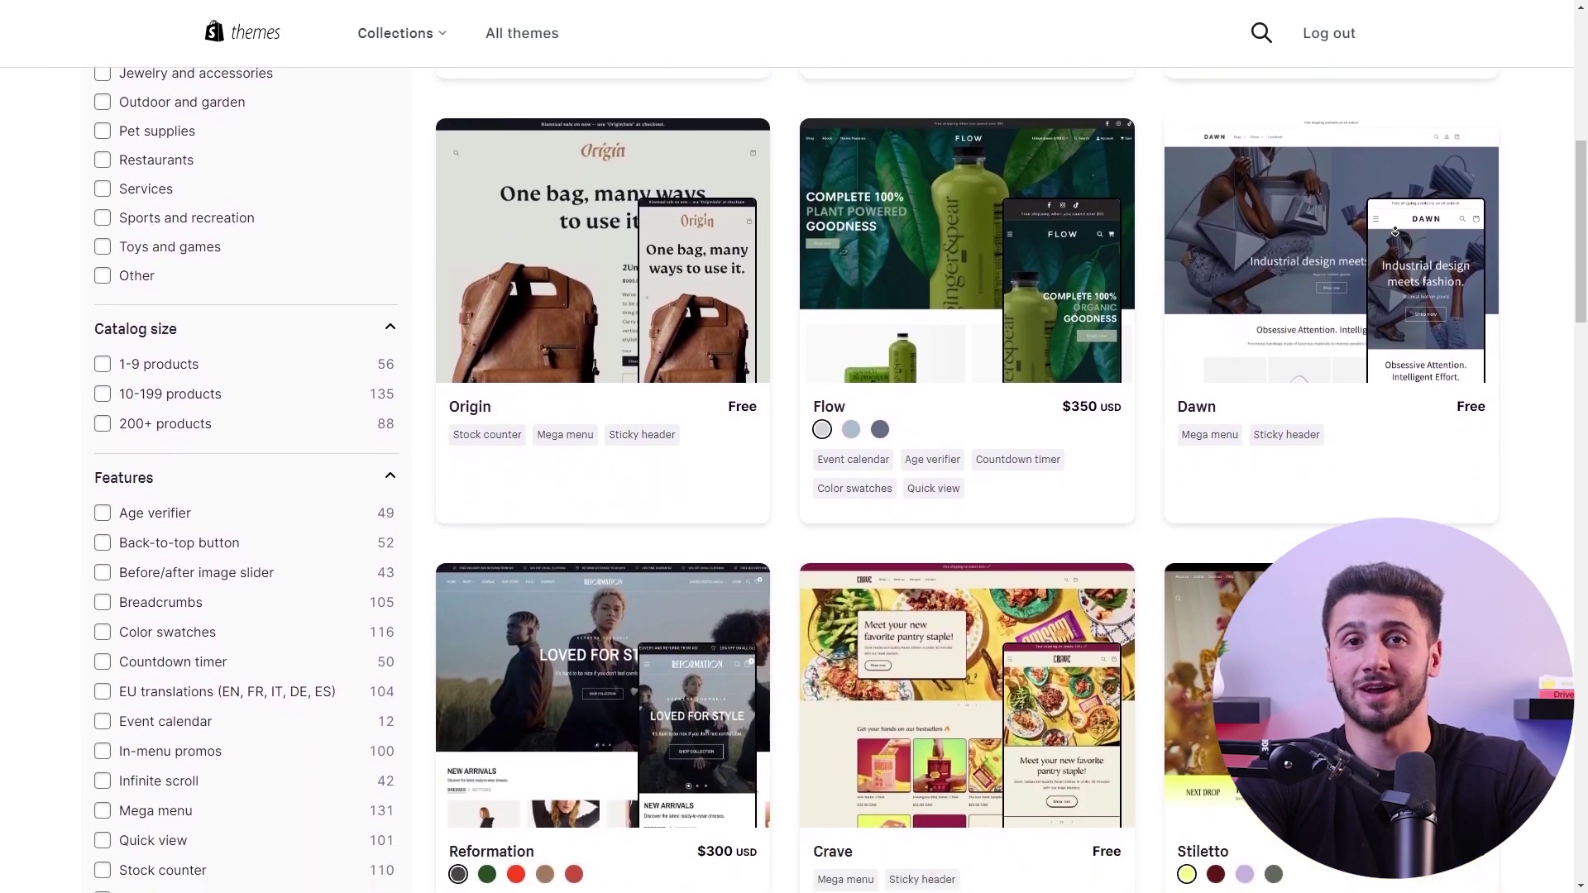
scroll(1396, 231, "down", 3)
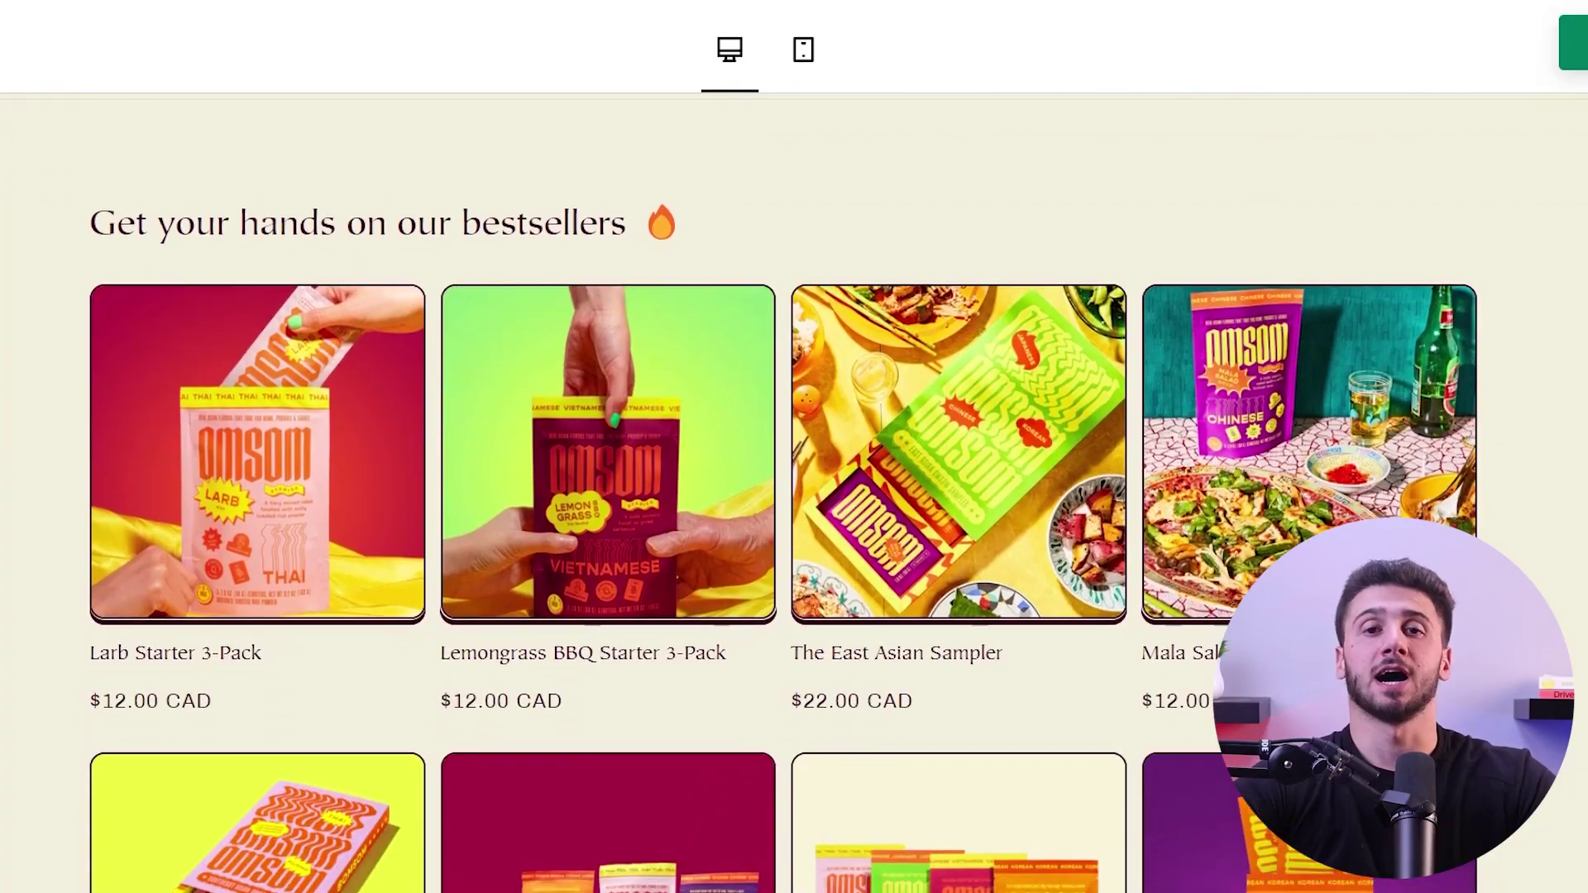
scroll(794, 497, "down", 6)
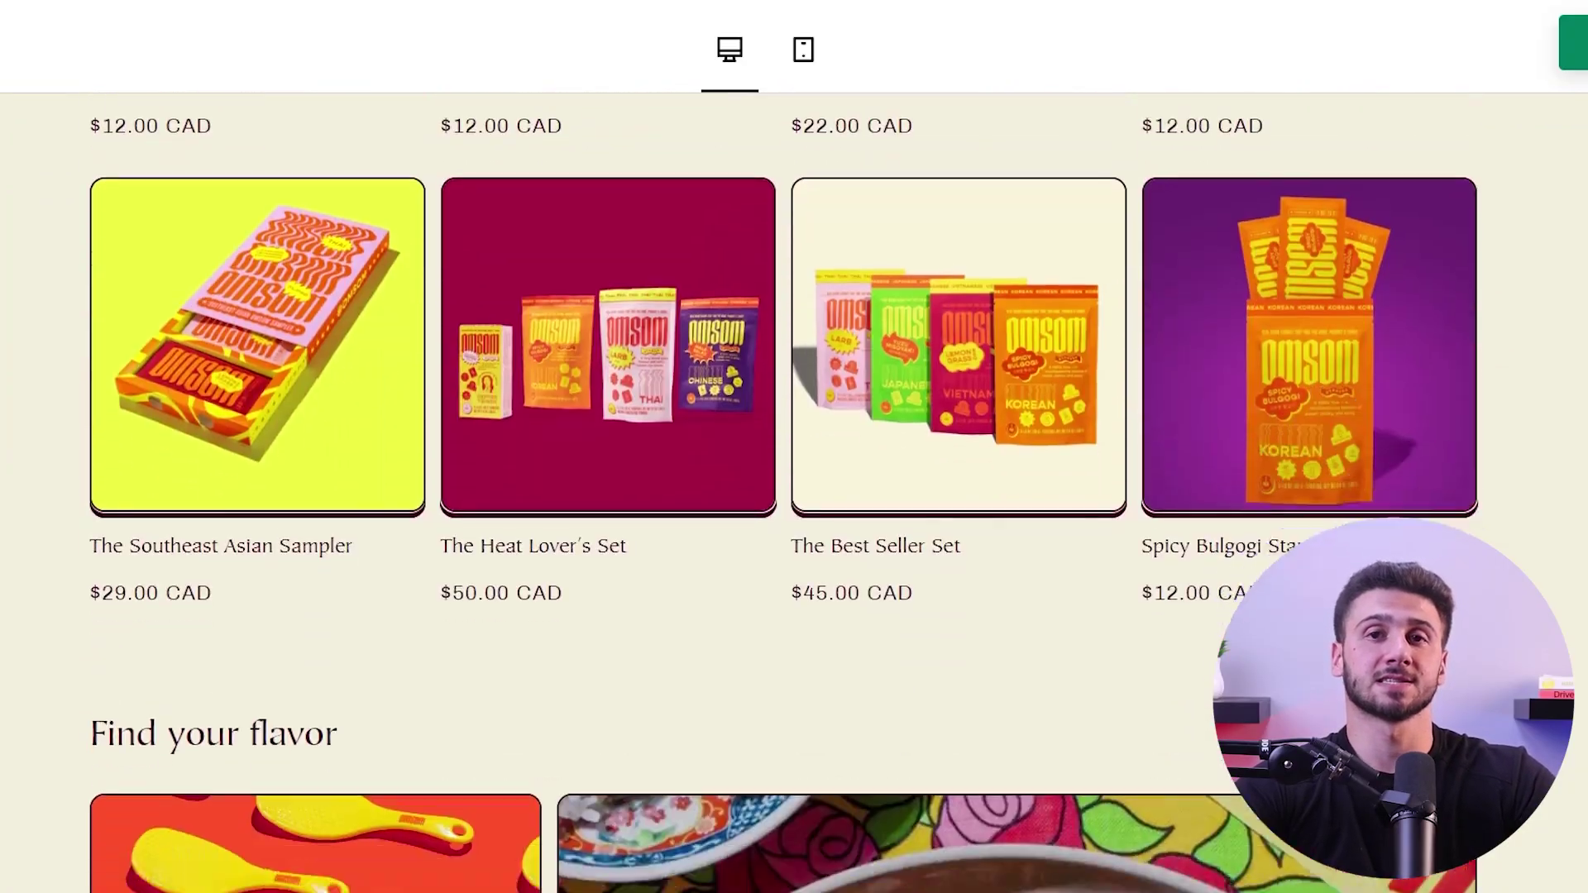
scroll(794, 496, "down", 6)
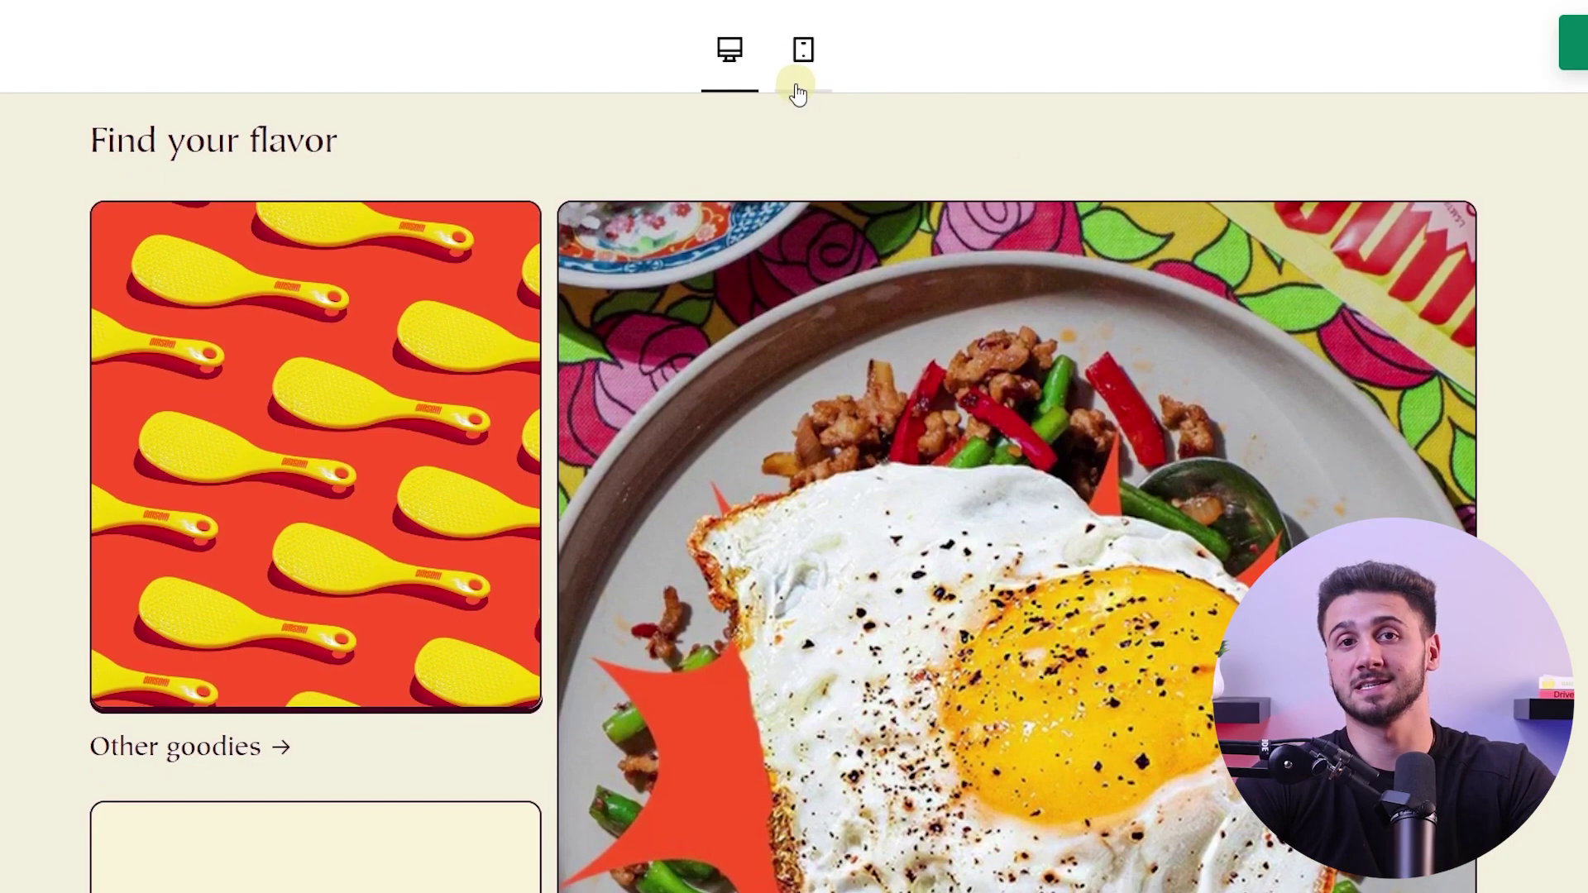
left_click(785, 56)
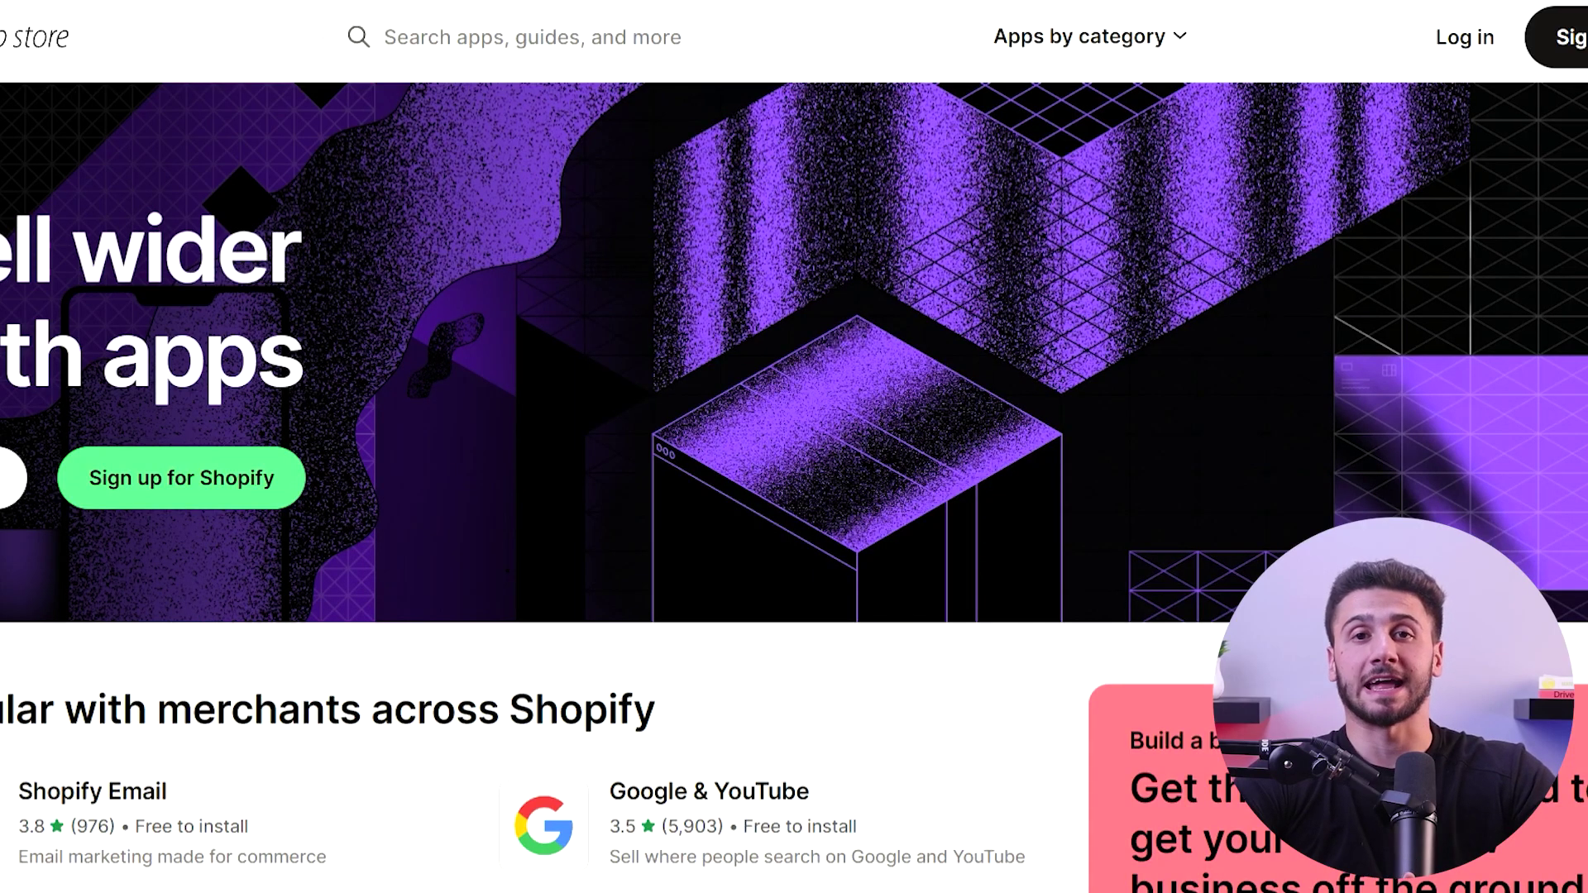
scroll(794, 447, "down", 5)
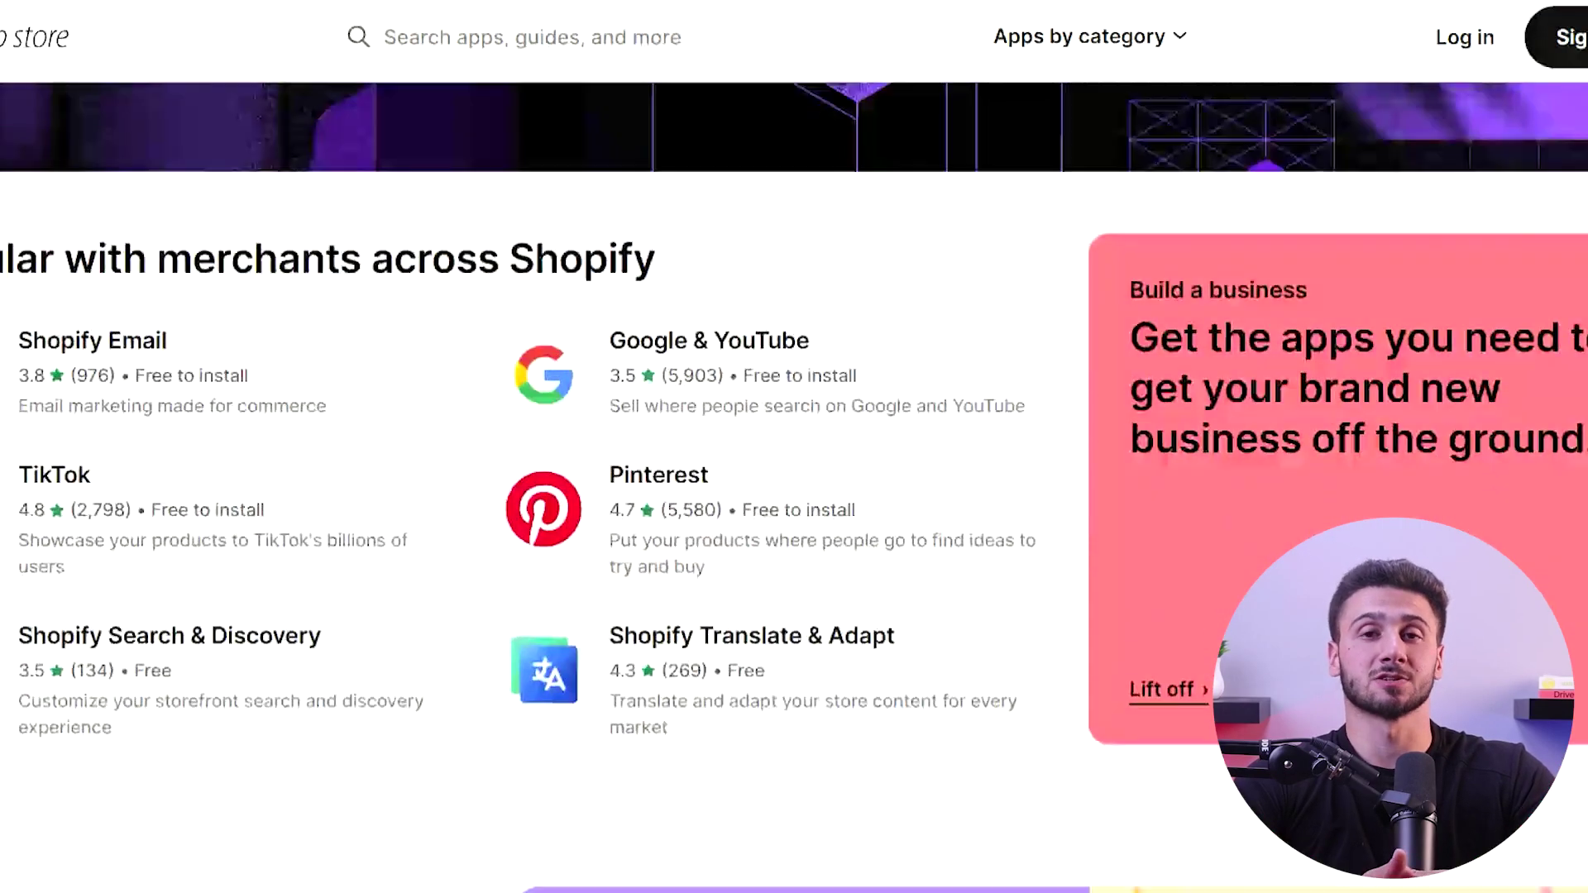
- Scroll the App Store homepage past the Product Reviews and DSers listings to the footer
scroll(794, 447, "down", 8)
scroll(795, 446, "down", 6)
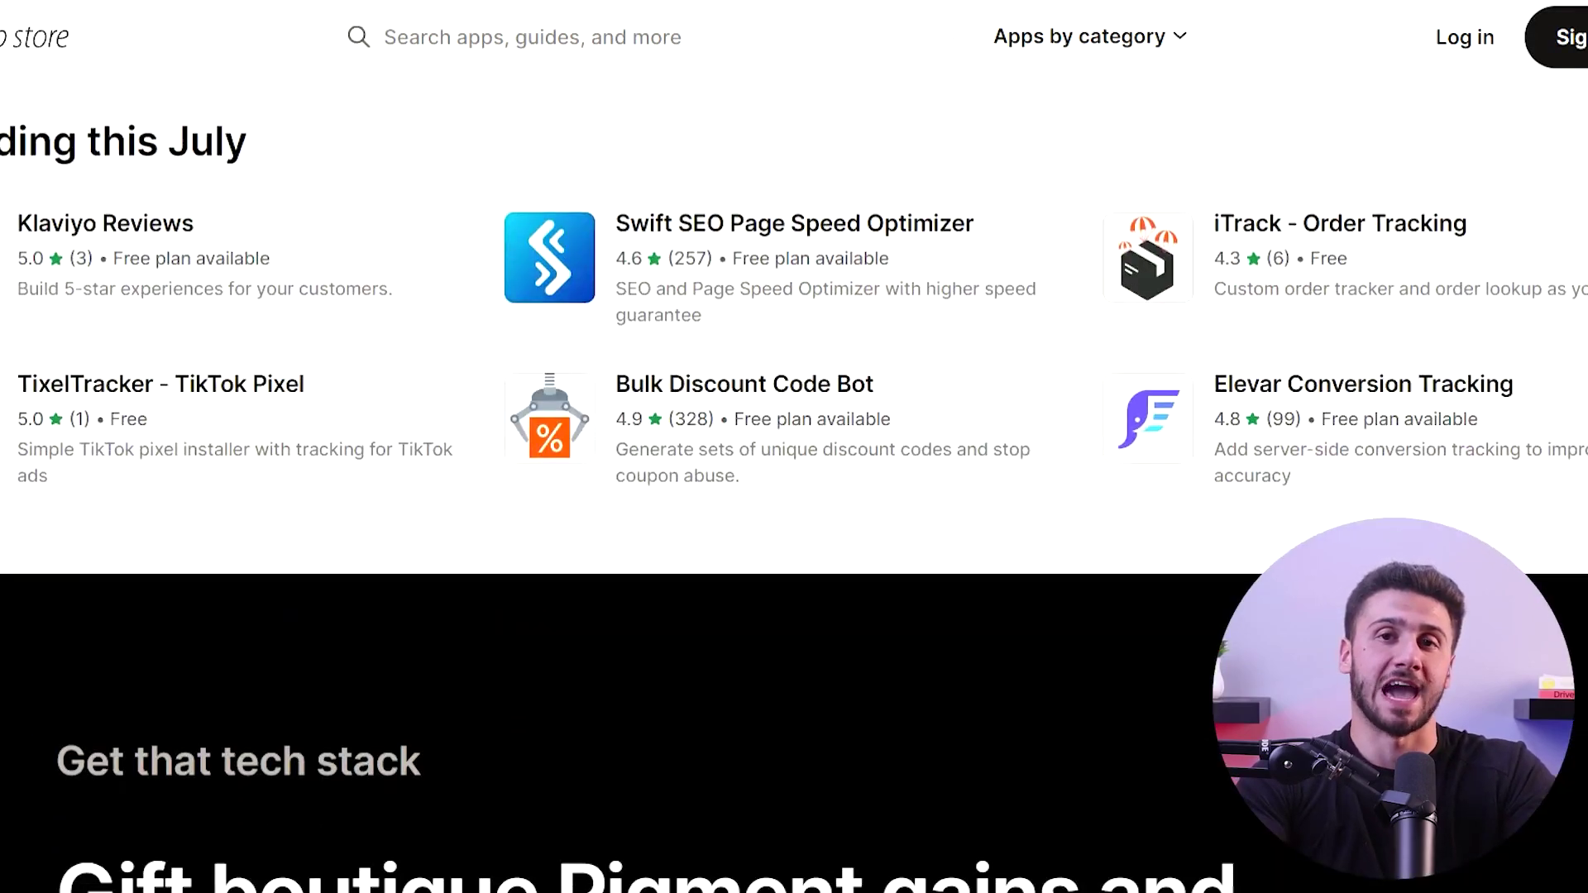
scroll(794, 447, "down", 6)
scroll(794, 447, "down", 13)
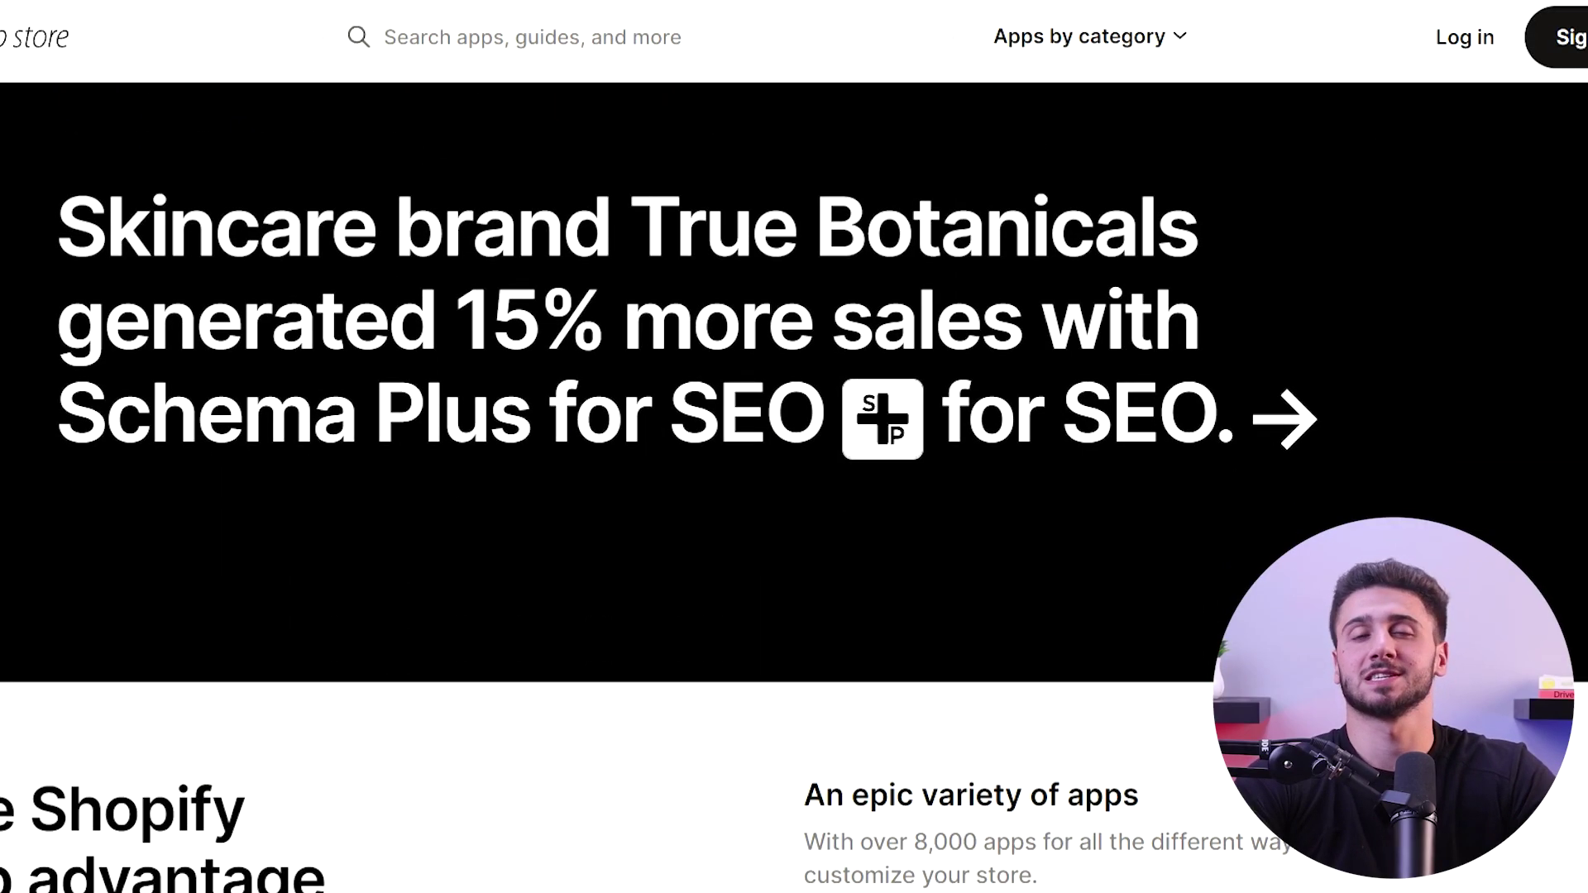
scroll(794, 446, "down", 9)
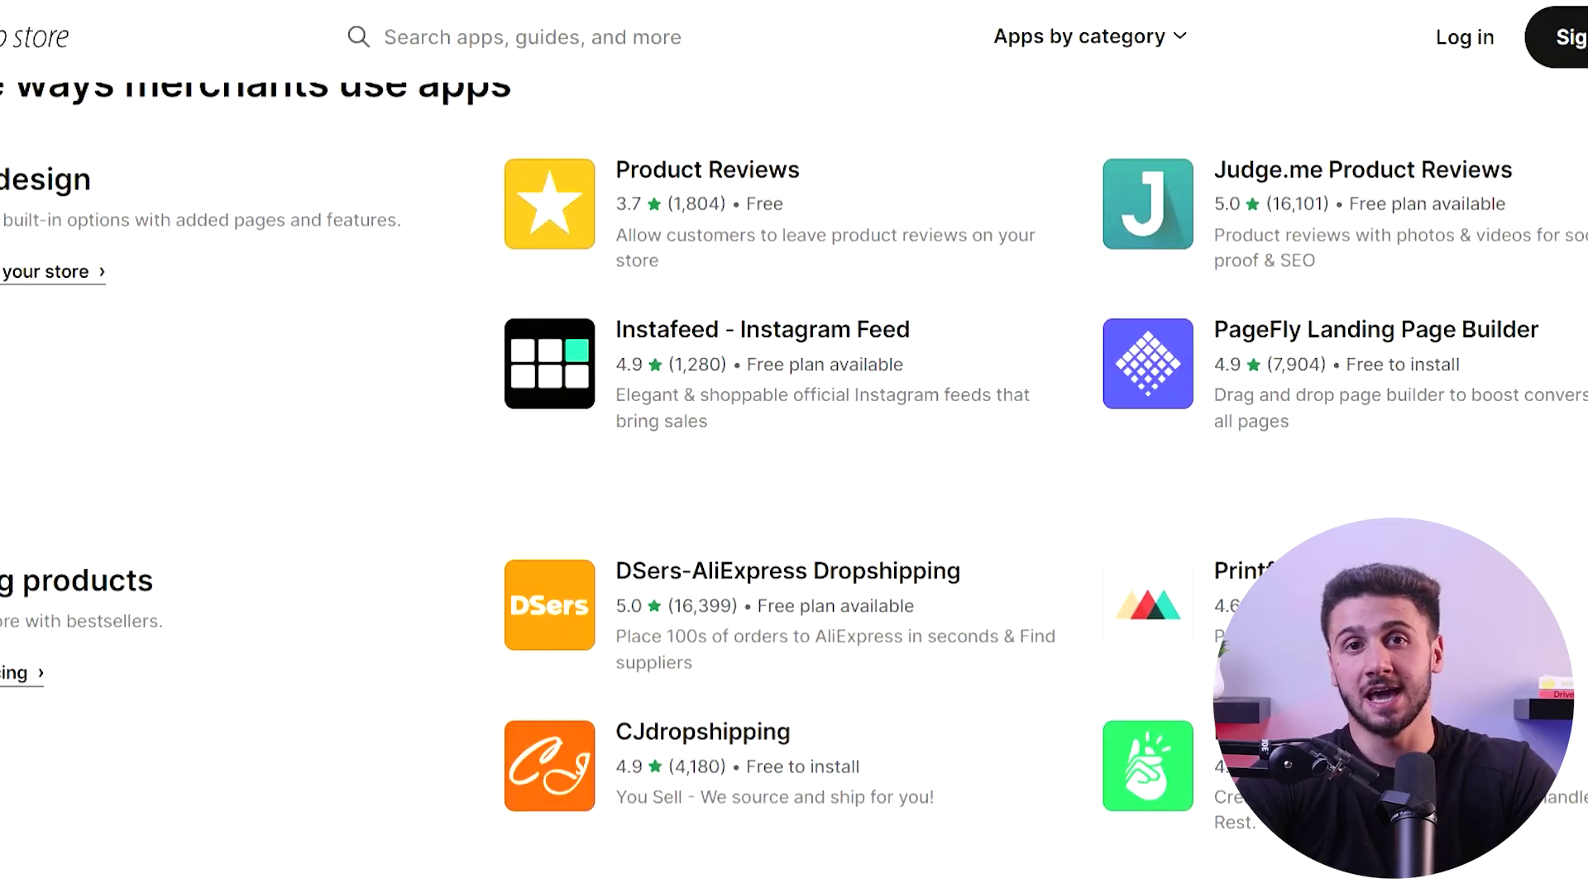
scroll(795, 447, "down", 9)
scroll(794, 447, "down", 8)
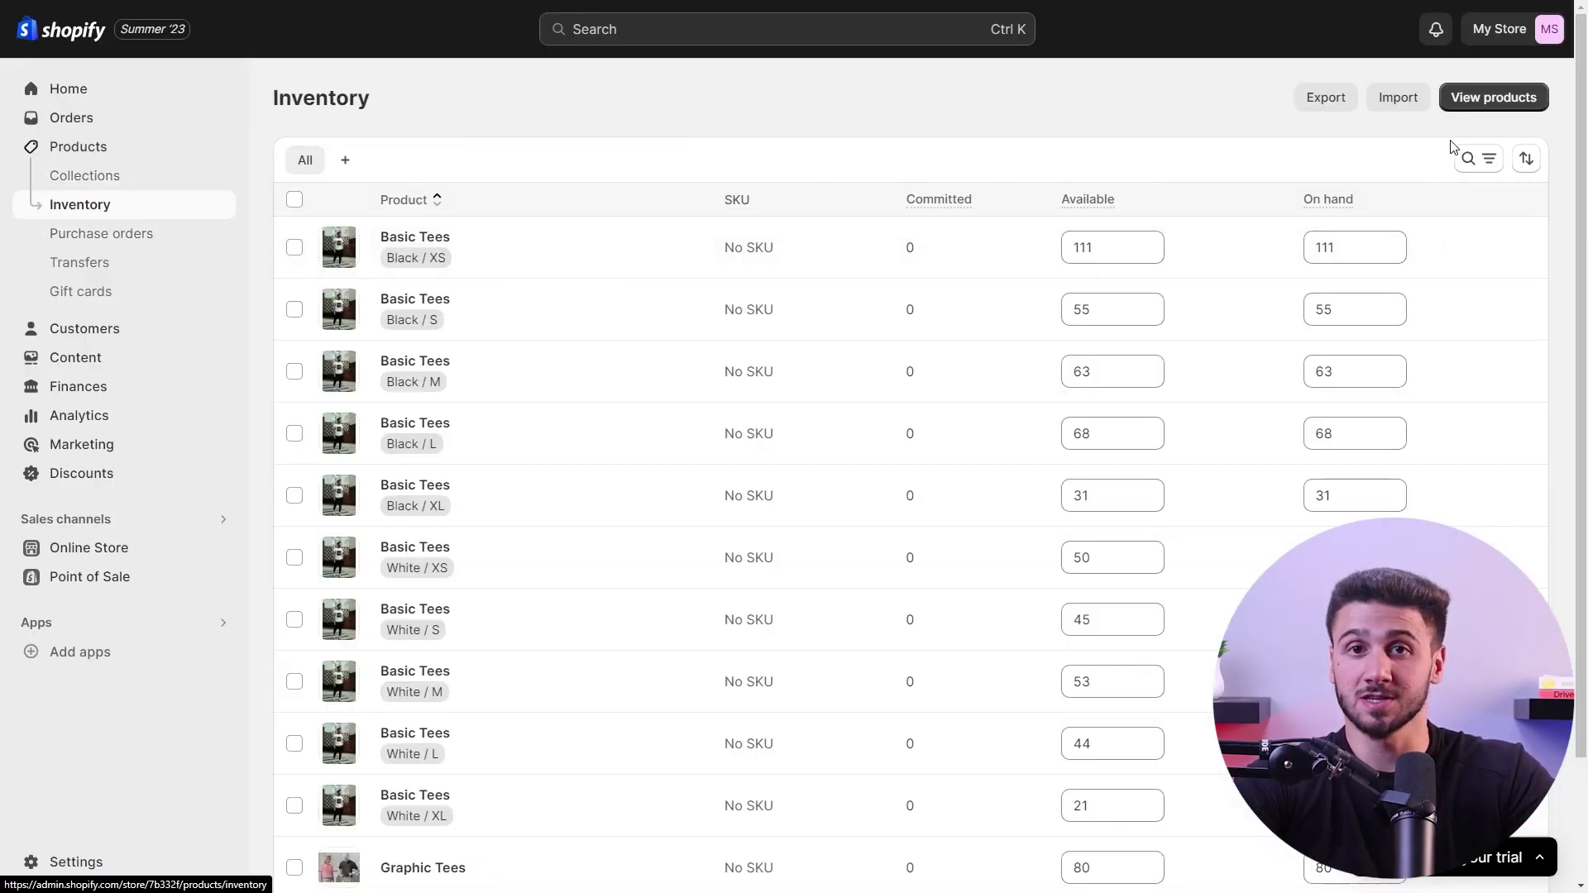
- Switch the bulk update for the Black, White and Red Short Sleeve Tshirt variants from Add to Set
scroll(1207, 171, "down", 2)
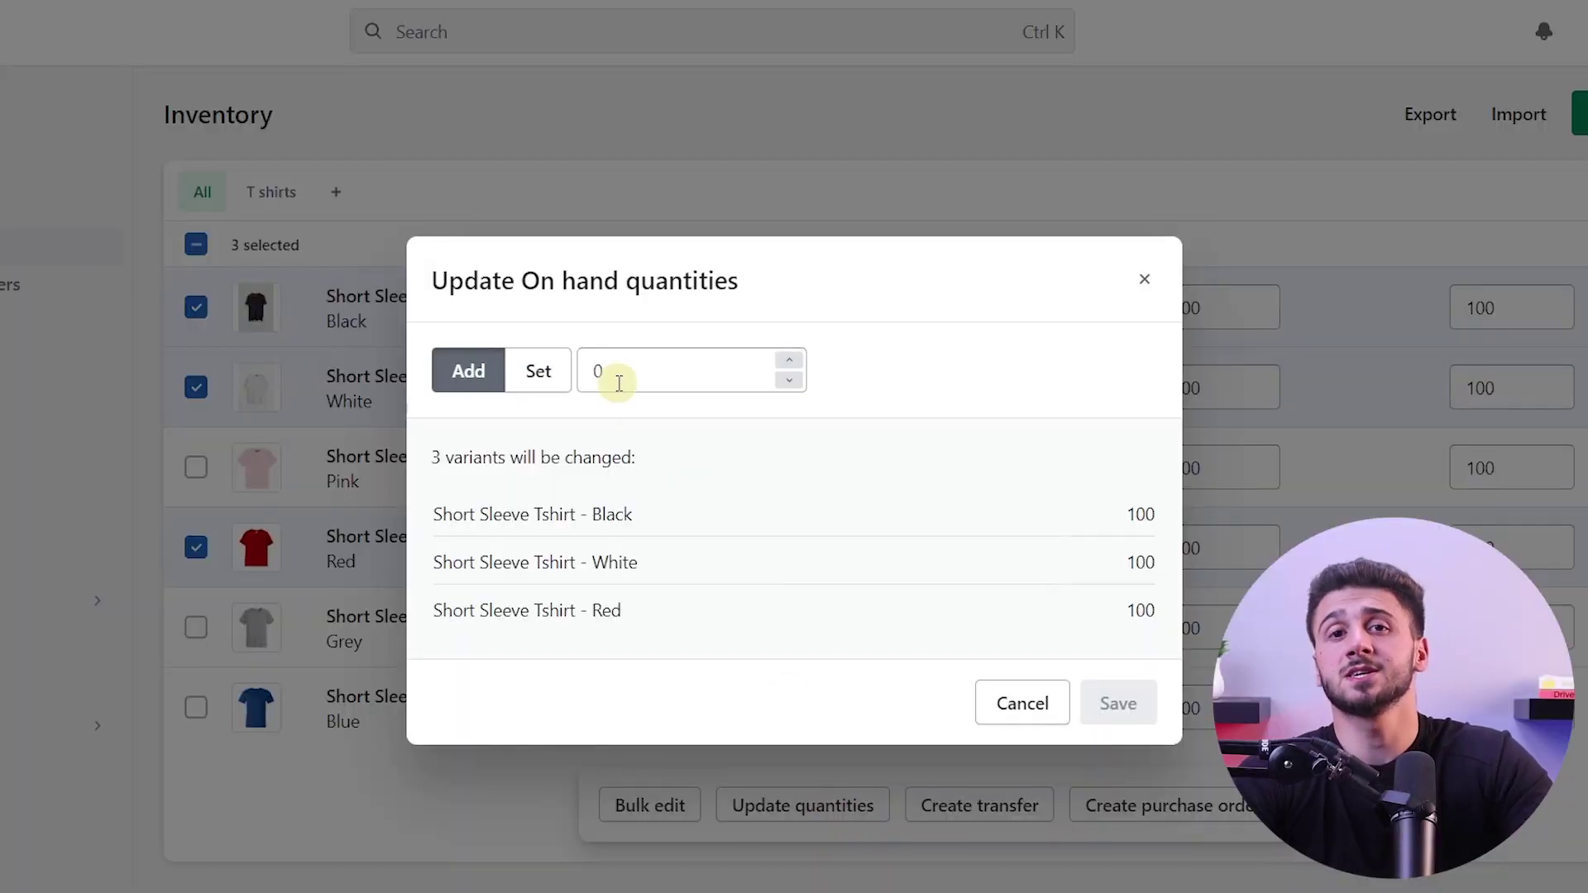
left_click(613, 370)
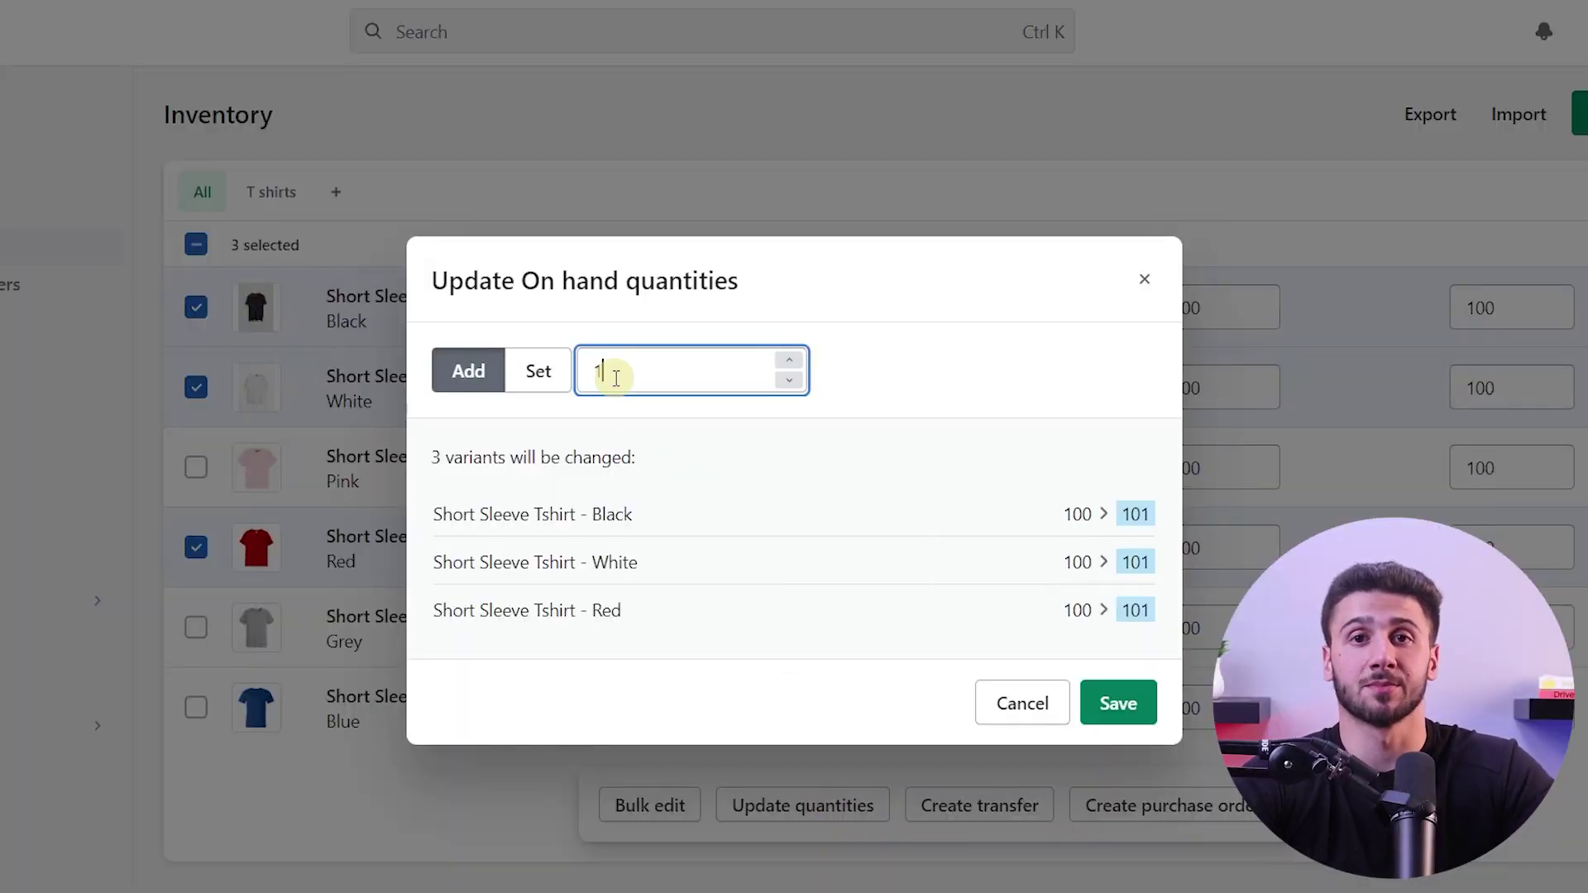
left_click(538, 378)
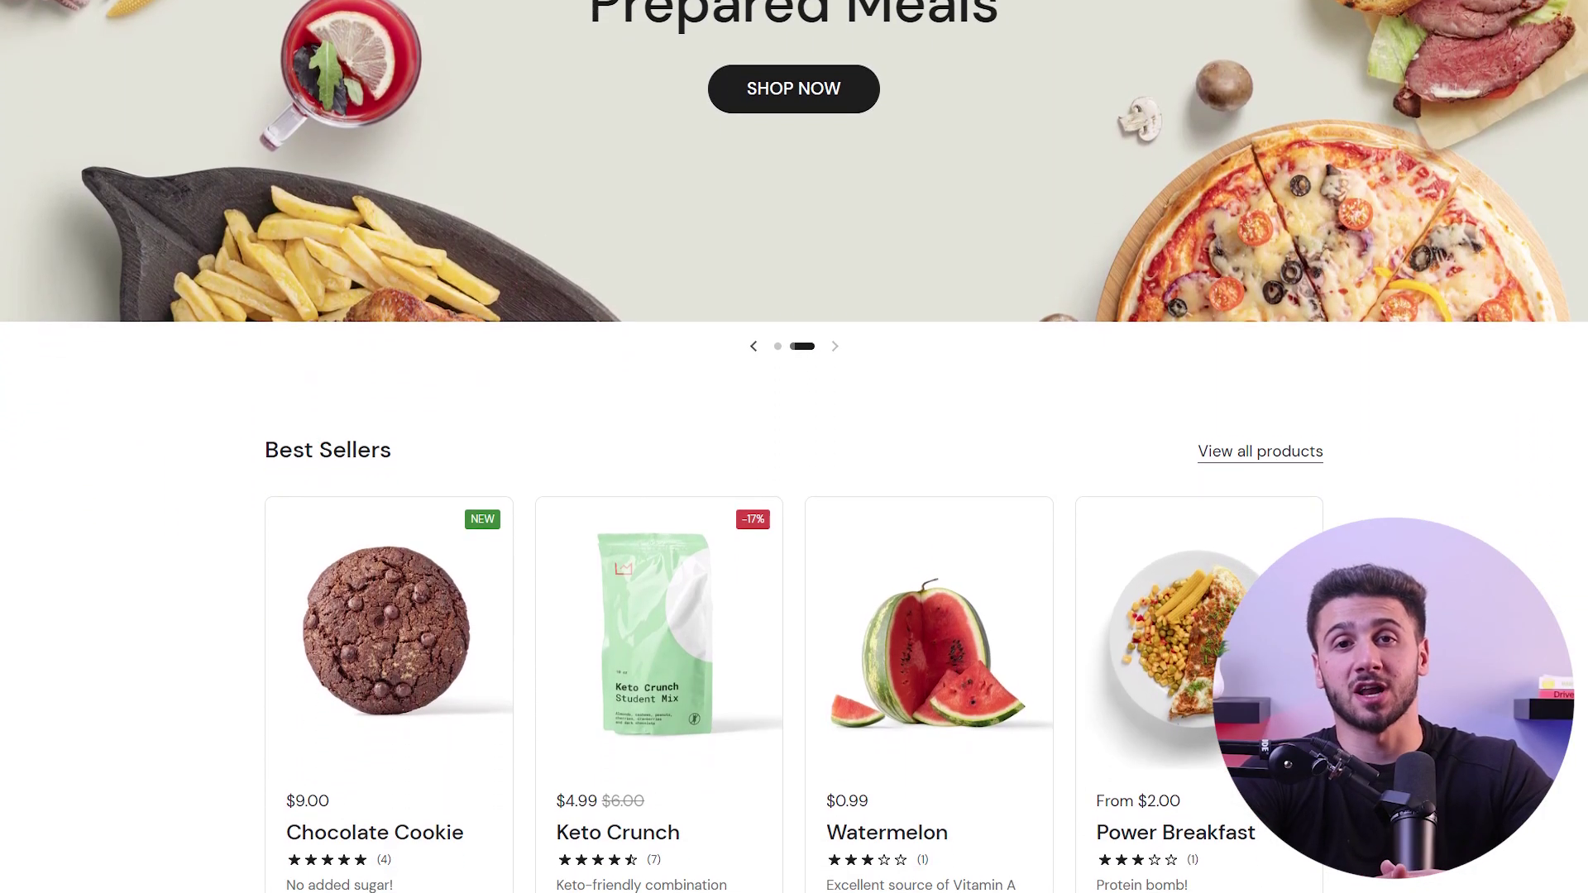
- Scroll the food store homepage past Best Sellers to the Shop Fresh Food section
scroll(794, 447, "down", 4)
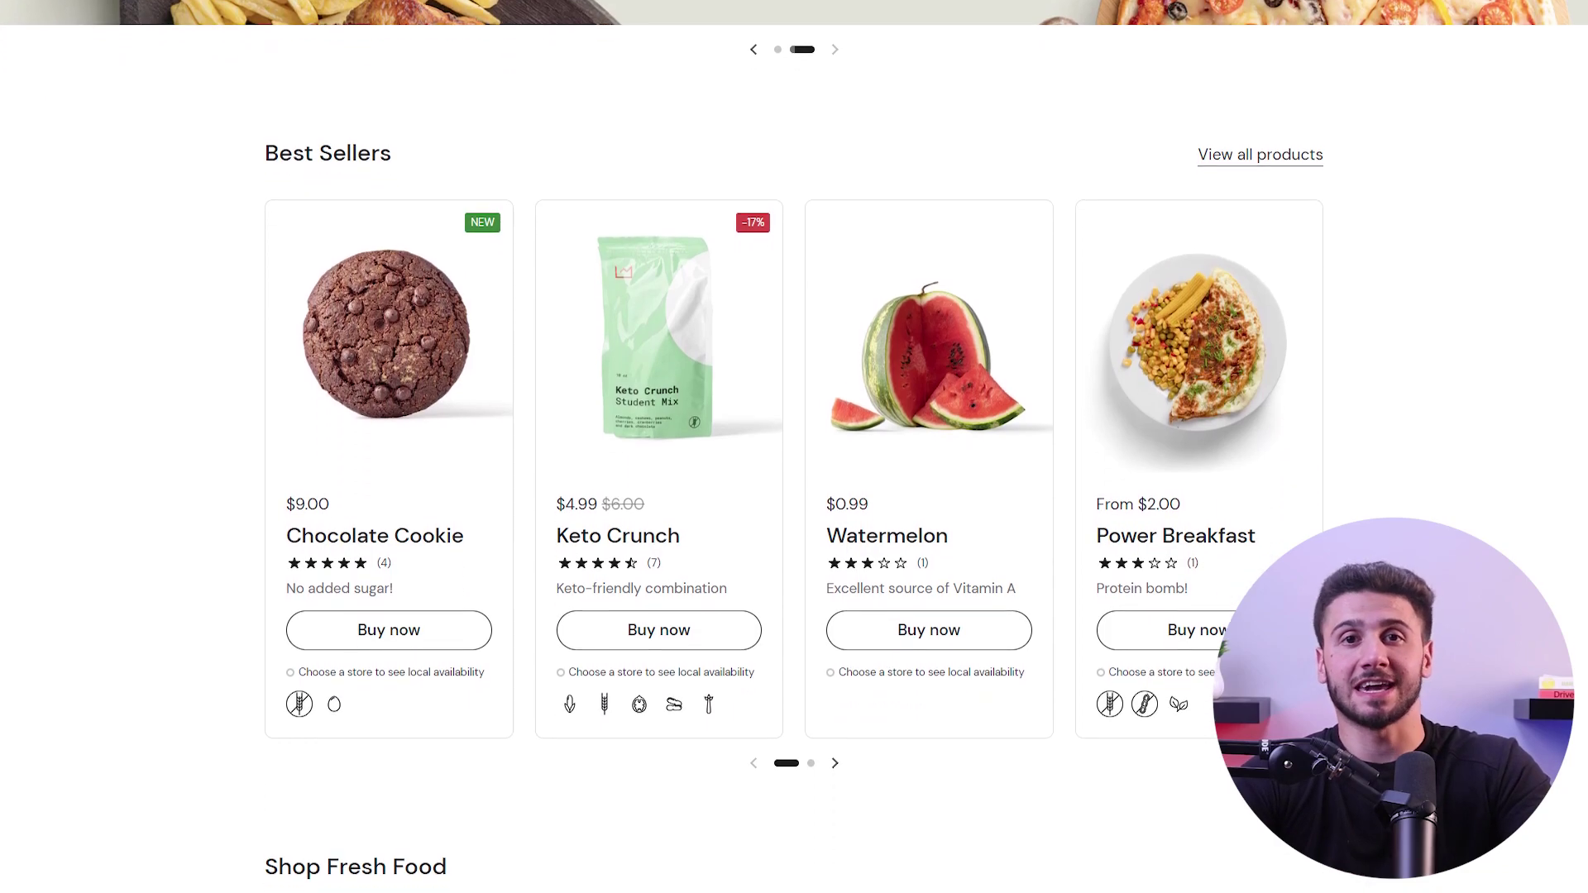
scroll(794, 447, "down", 2)
scroll(795, 447, "down", 2)
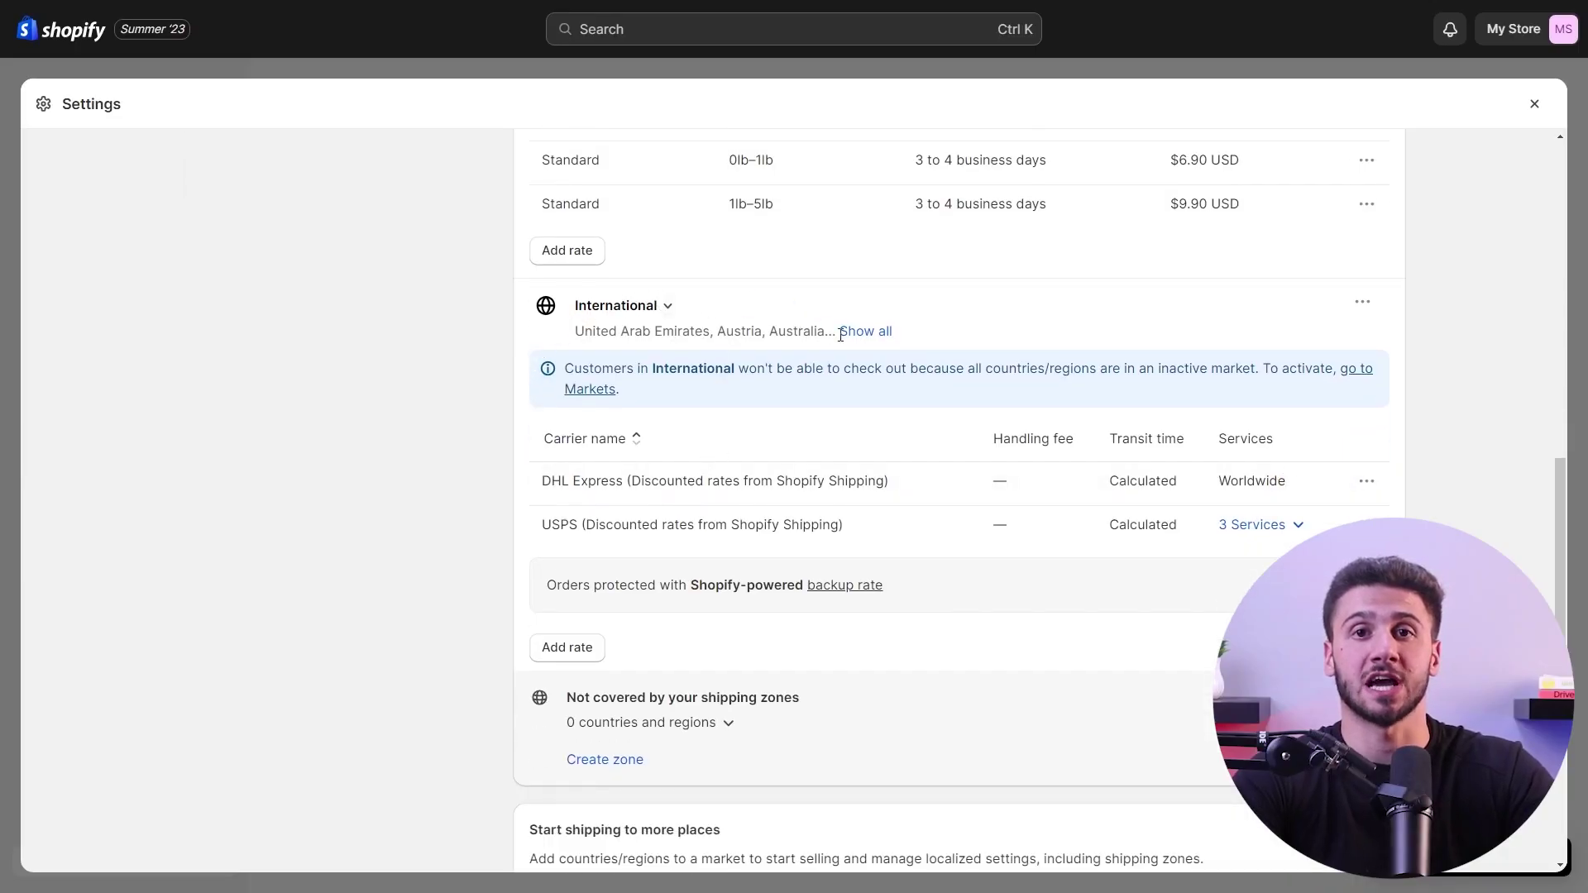
- Check the International zone's market and its DHL Express and USPS calculated rates
left_click(615, 307)
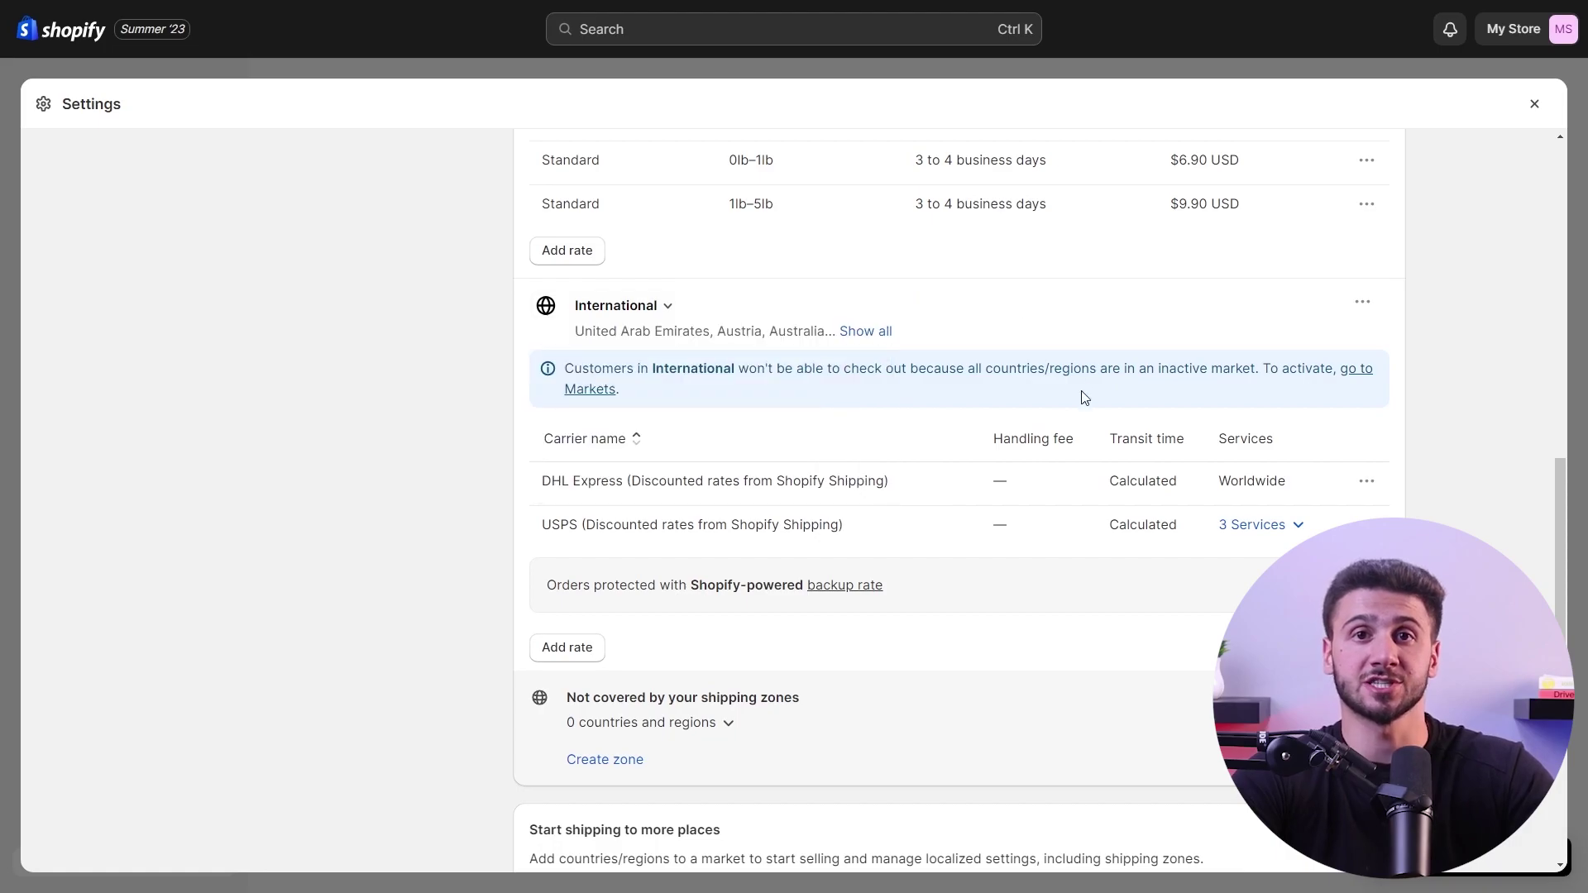
scroll(889, 523, "down", 4)
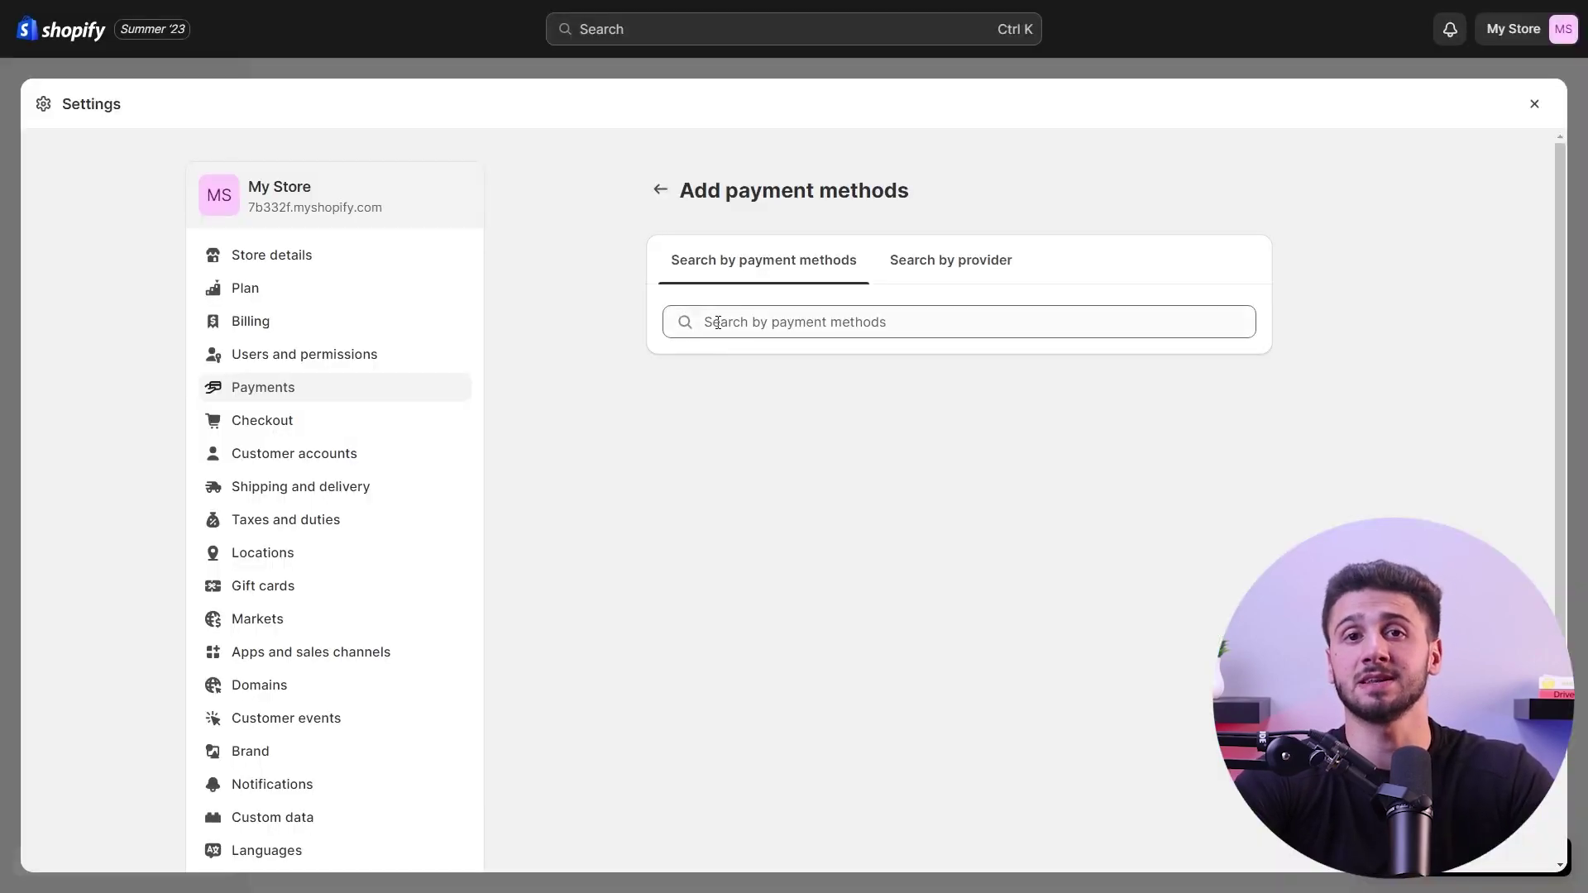
- List all available payment methods and scroll through them
left_click(718, 323)
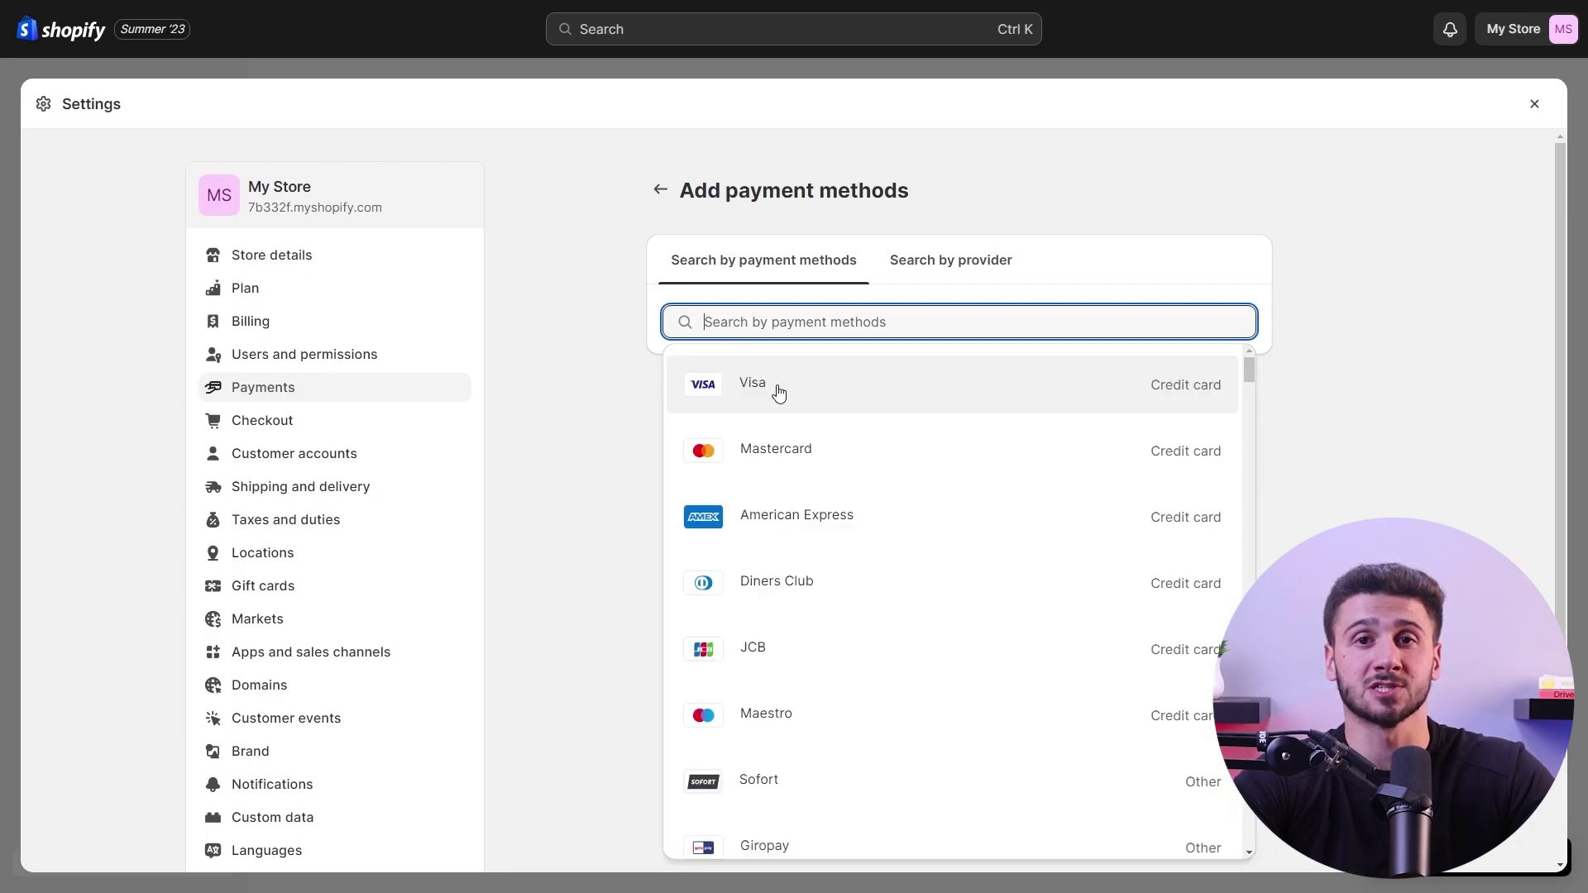
scroll(780, 464, "down", 10)
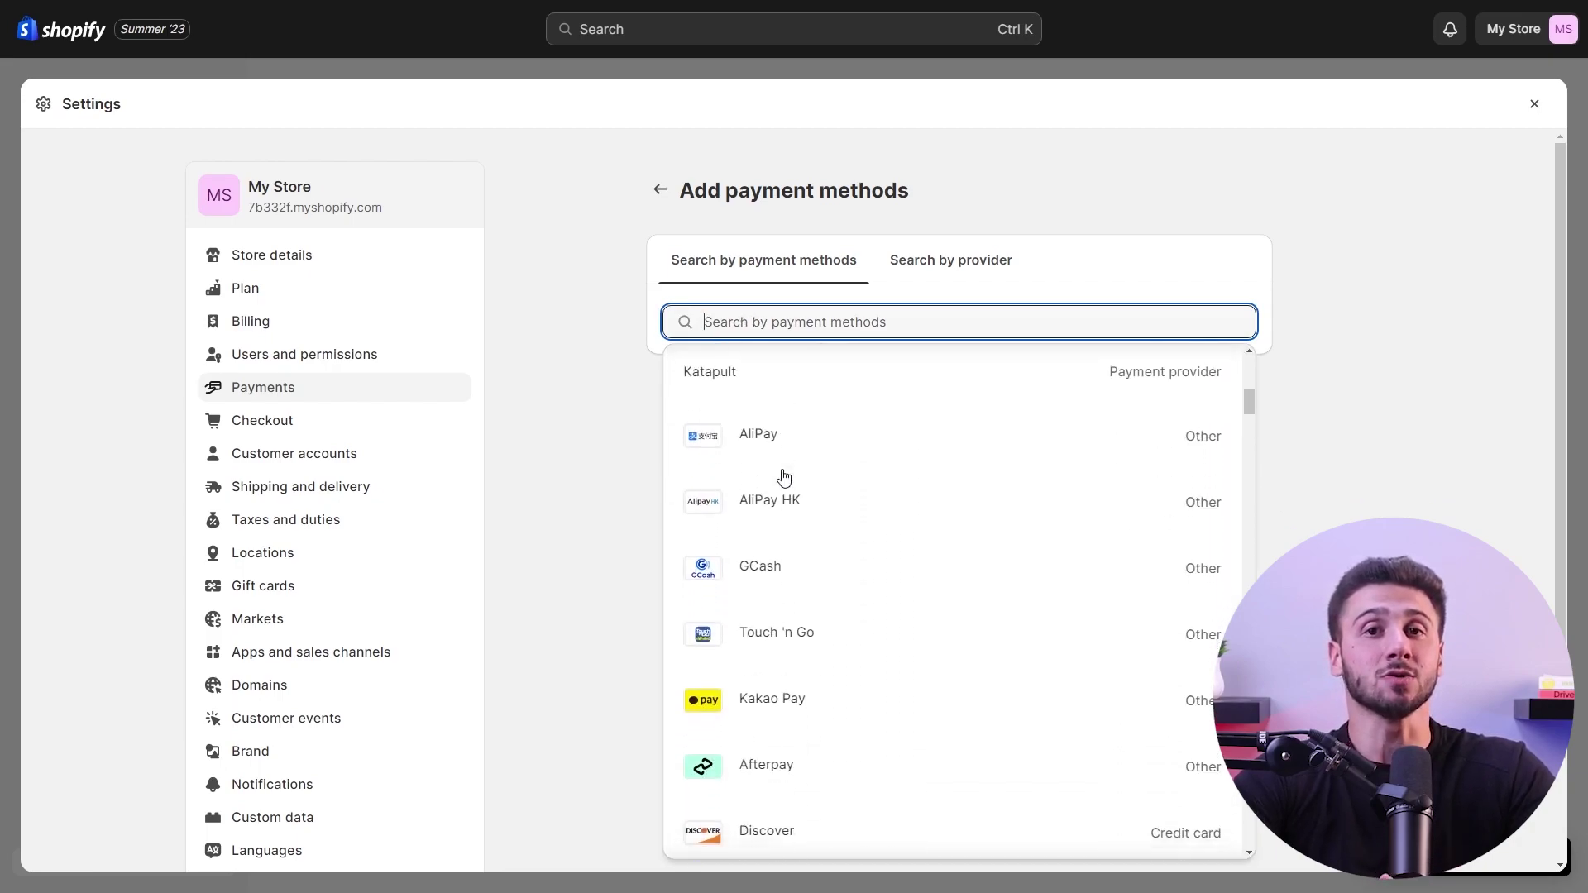
scroll(783, 477, "down", 8)
scroll(783, 478, "down", 12)
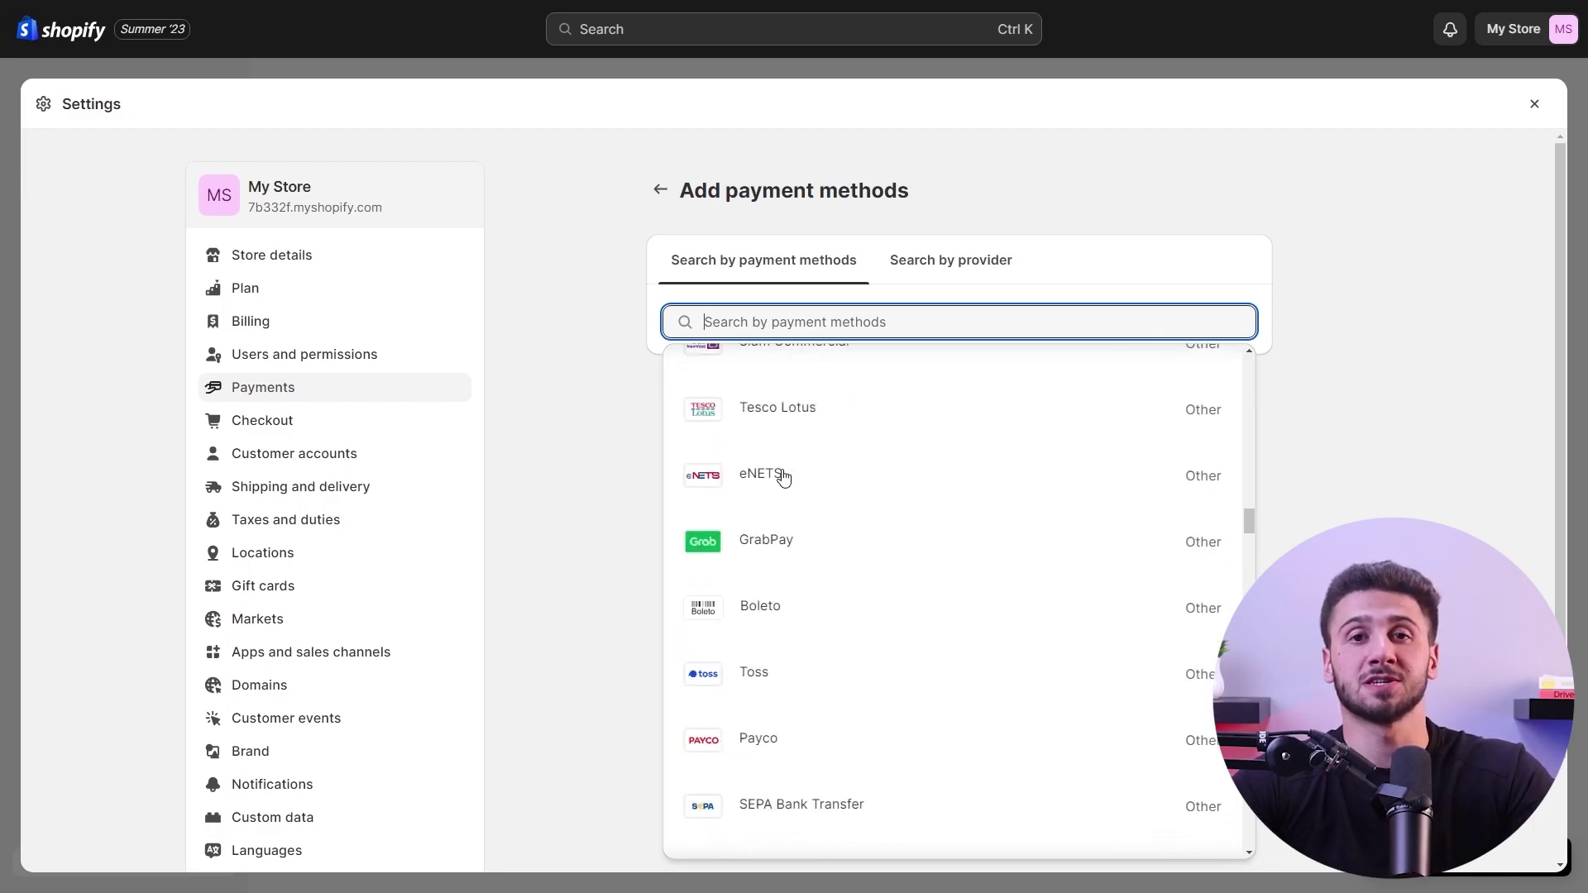
scroll(783, 477, "down", 3)
- Switch to search by provider and browse the list of payment providers
left_click(937, 265)
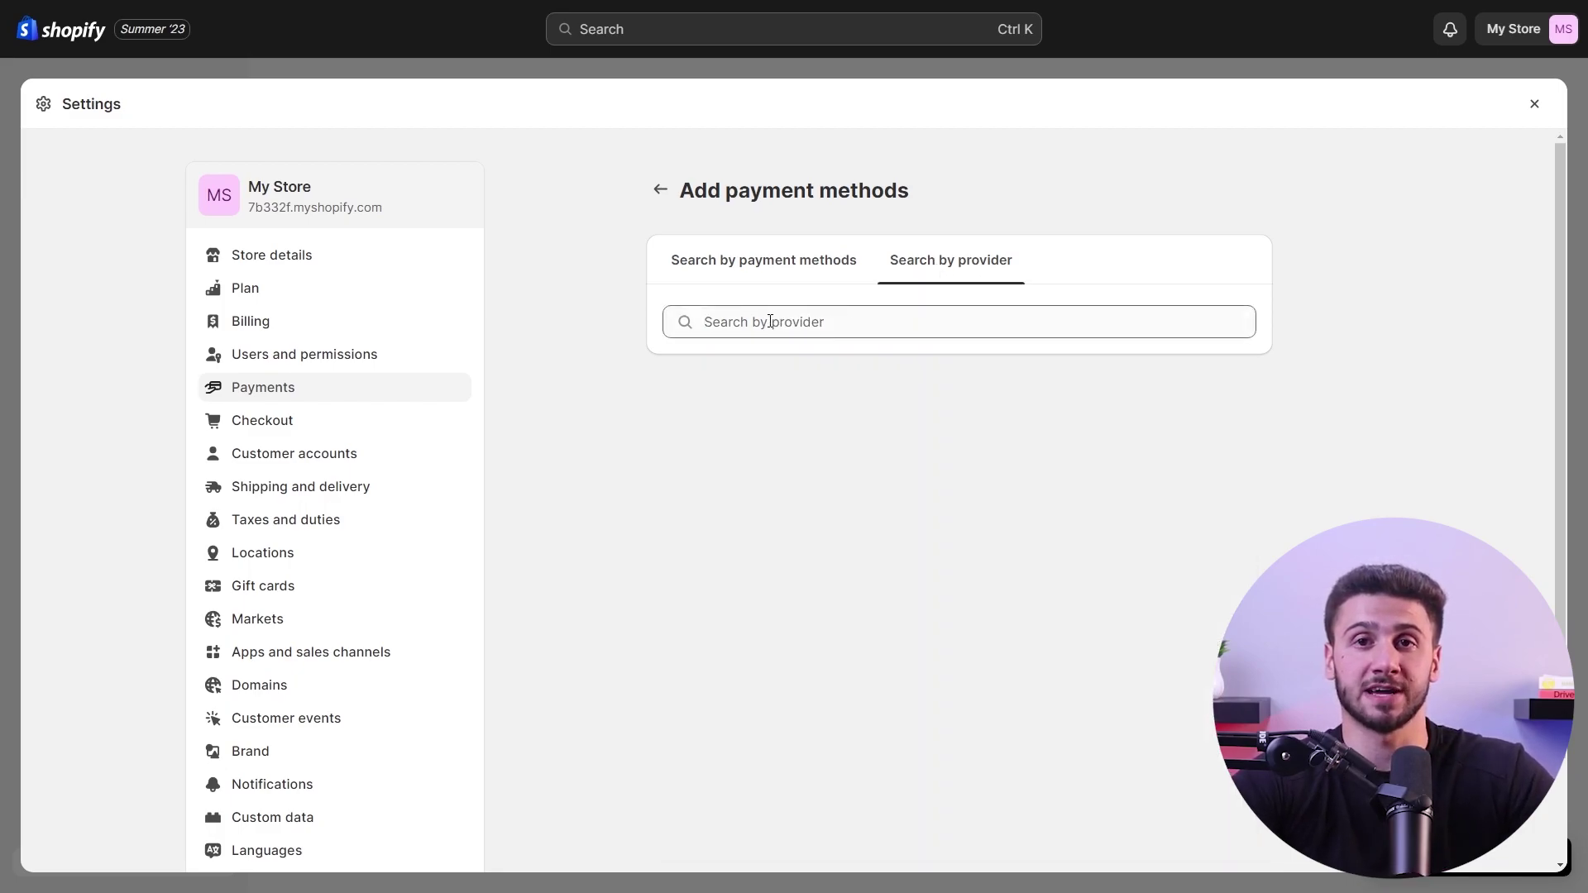
left_click(770, 322)
scroll(869, 404, "down", 2)
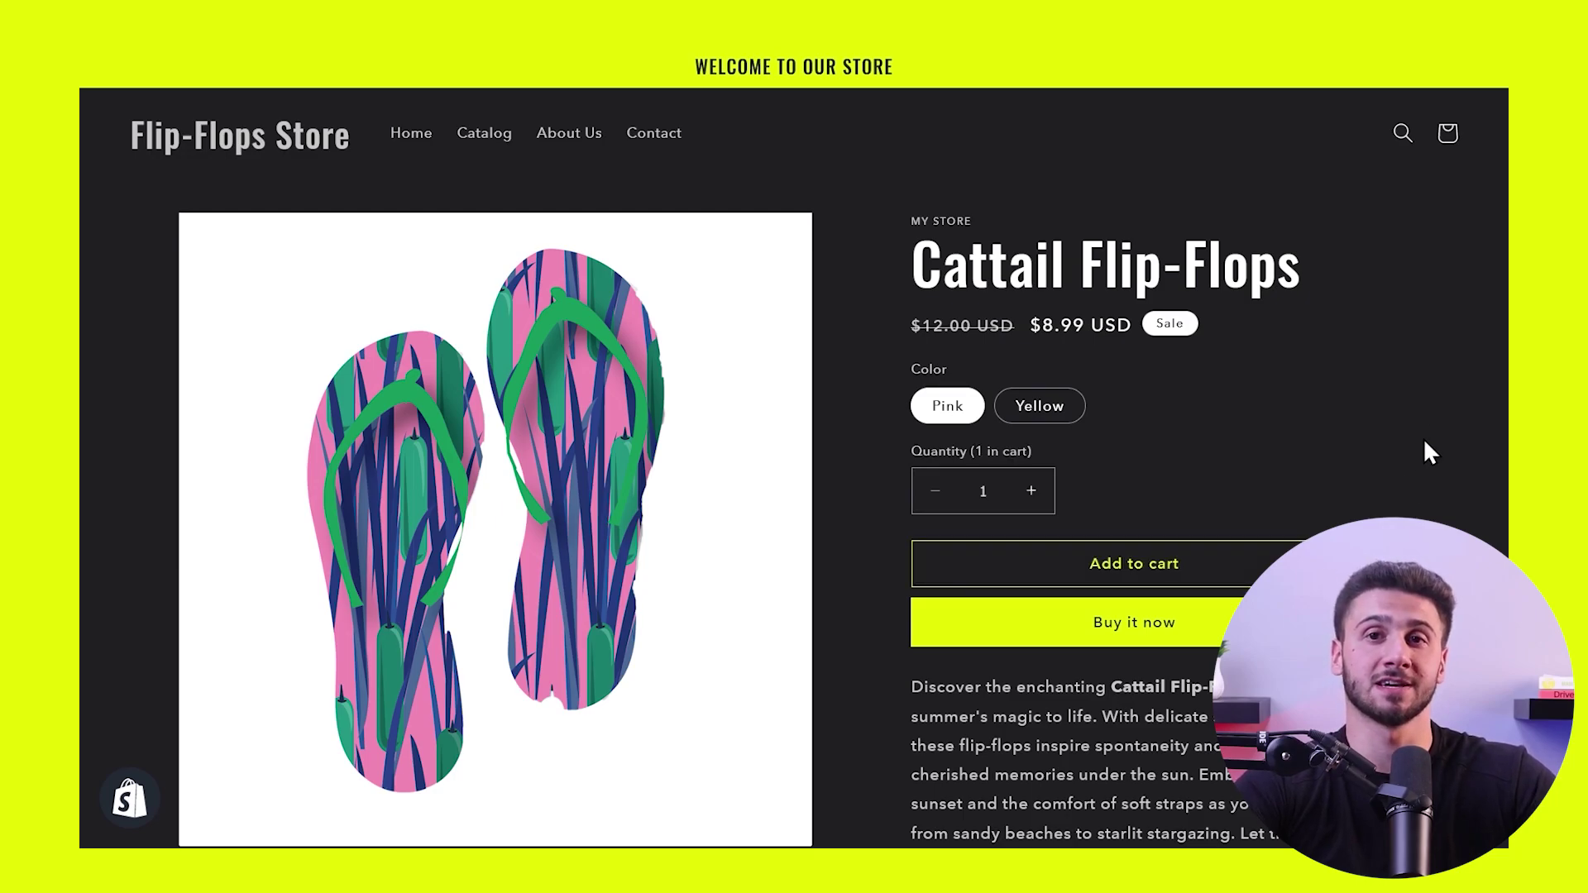
- Open the cart holding one pair of Cattail Flip-Flops at $8.99
left_click(1450, 134)
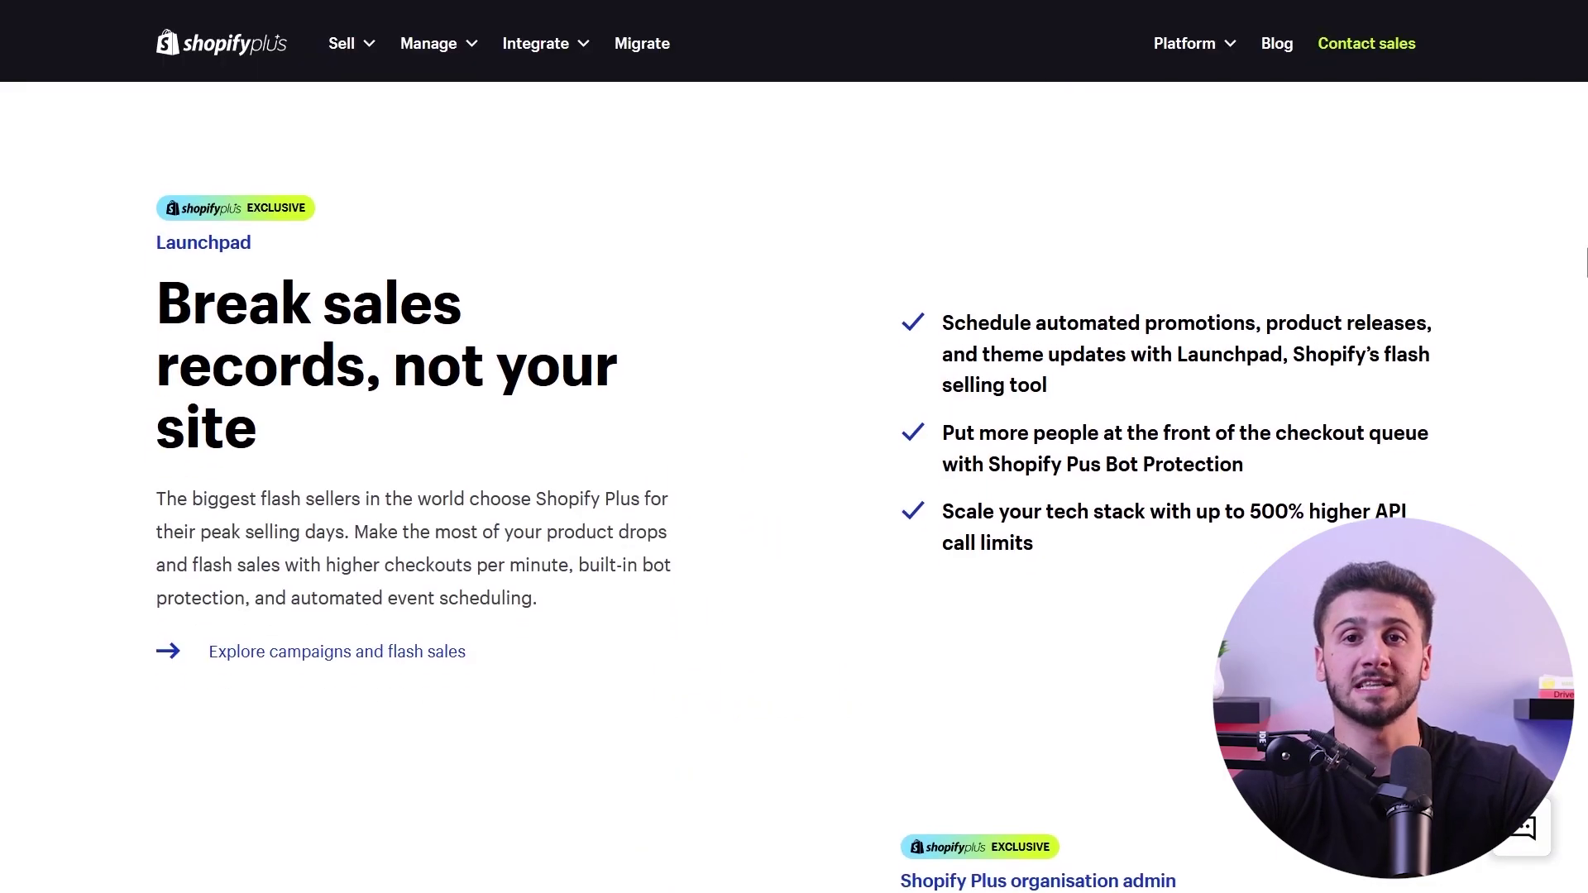
- Scroll through the Shopify Plus features to the 'Stand out with unique commerce experiences' Functions section
scroll(795, 496, "down", 5)
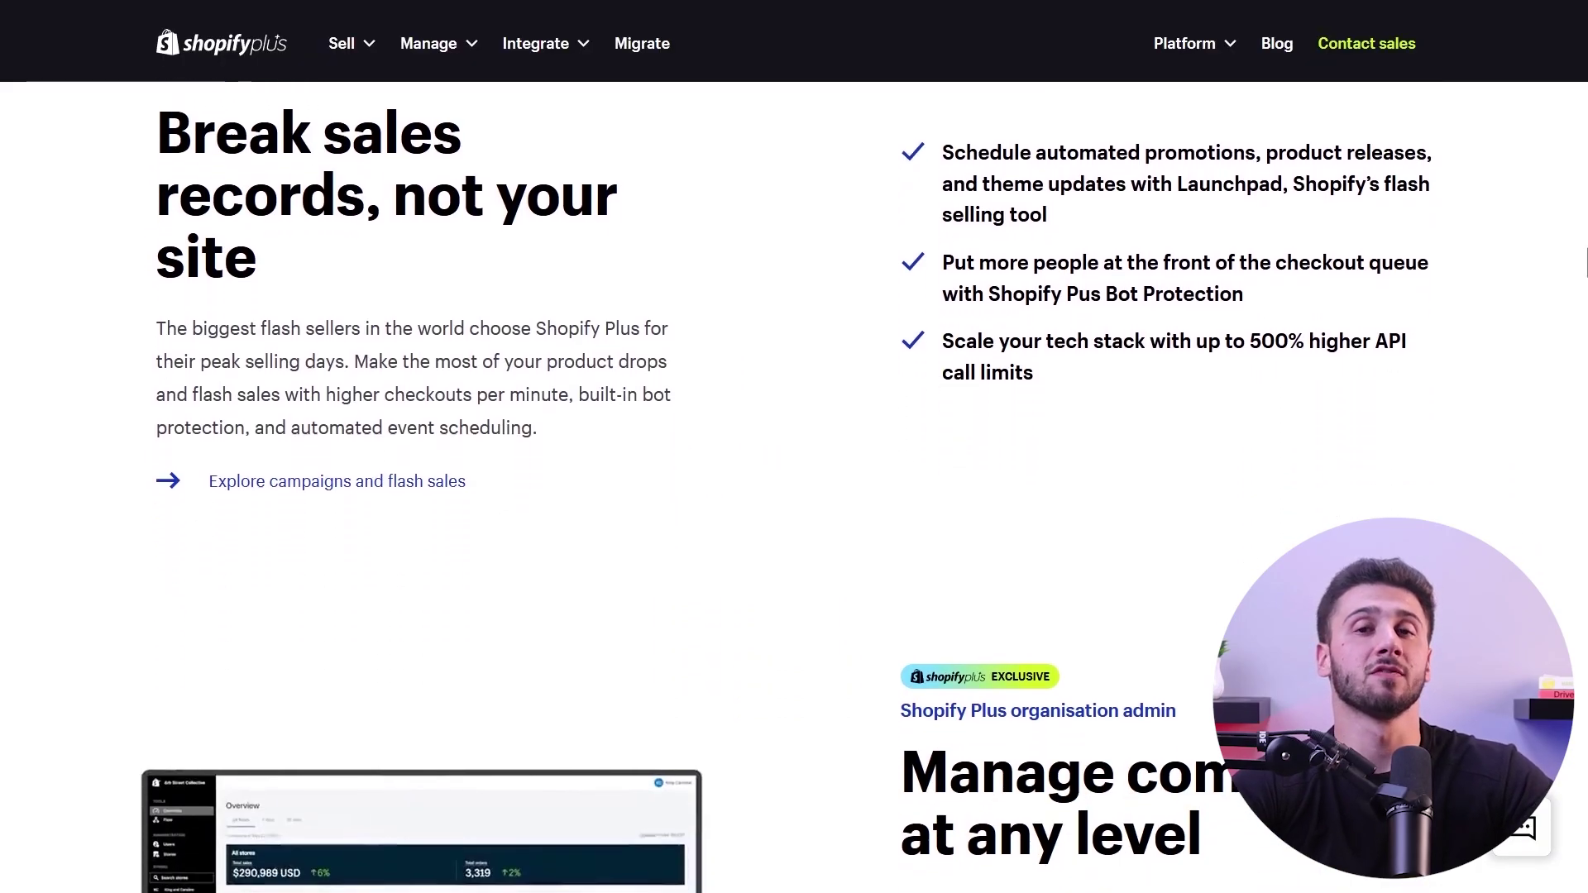
scroll(795, 496, "down", 4)
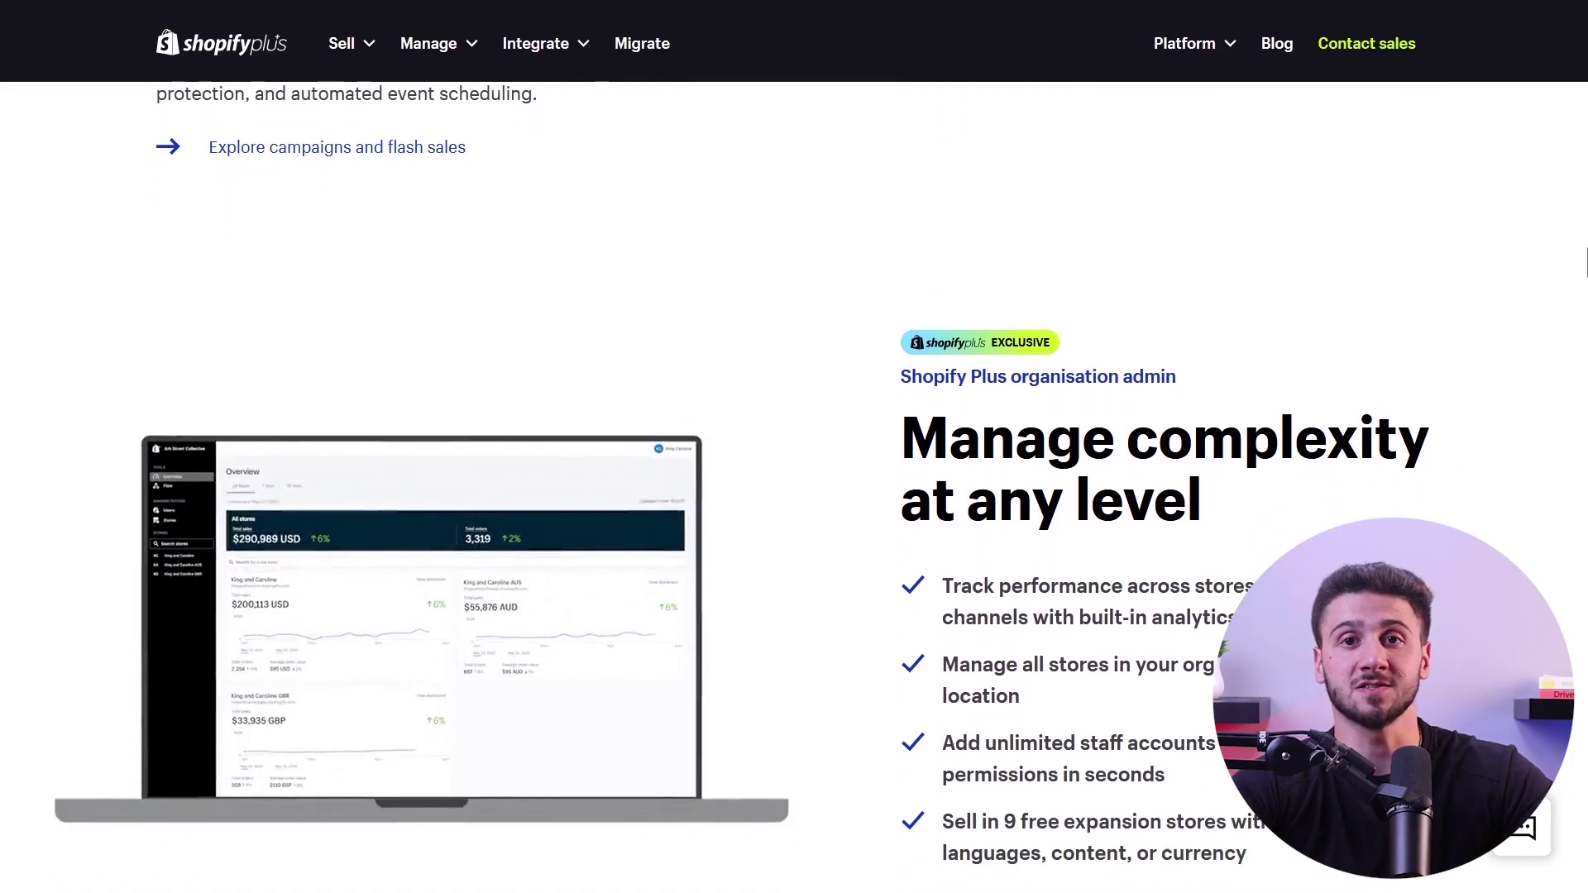
scroll(795, 496, "down", 2)
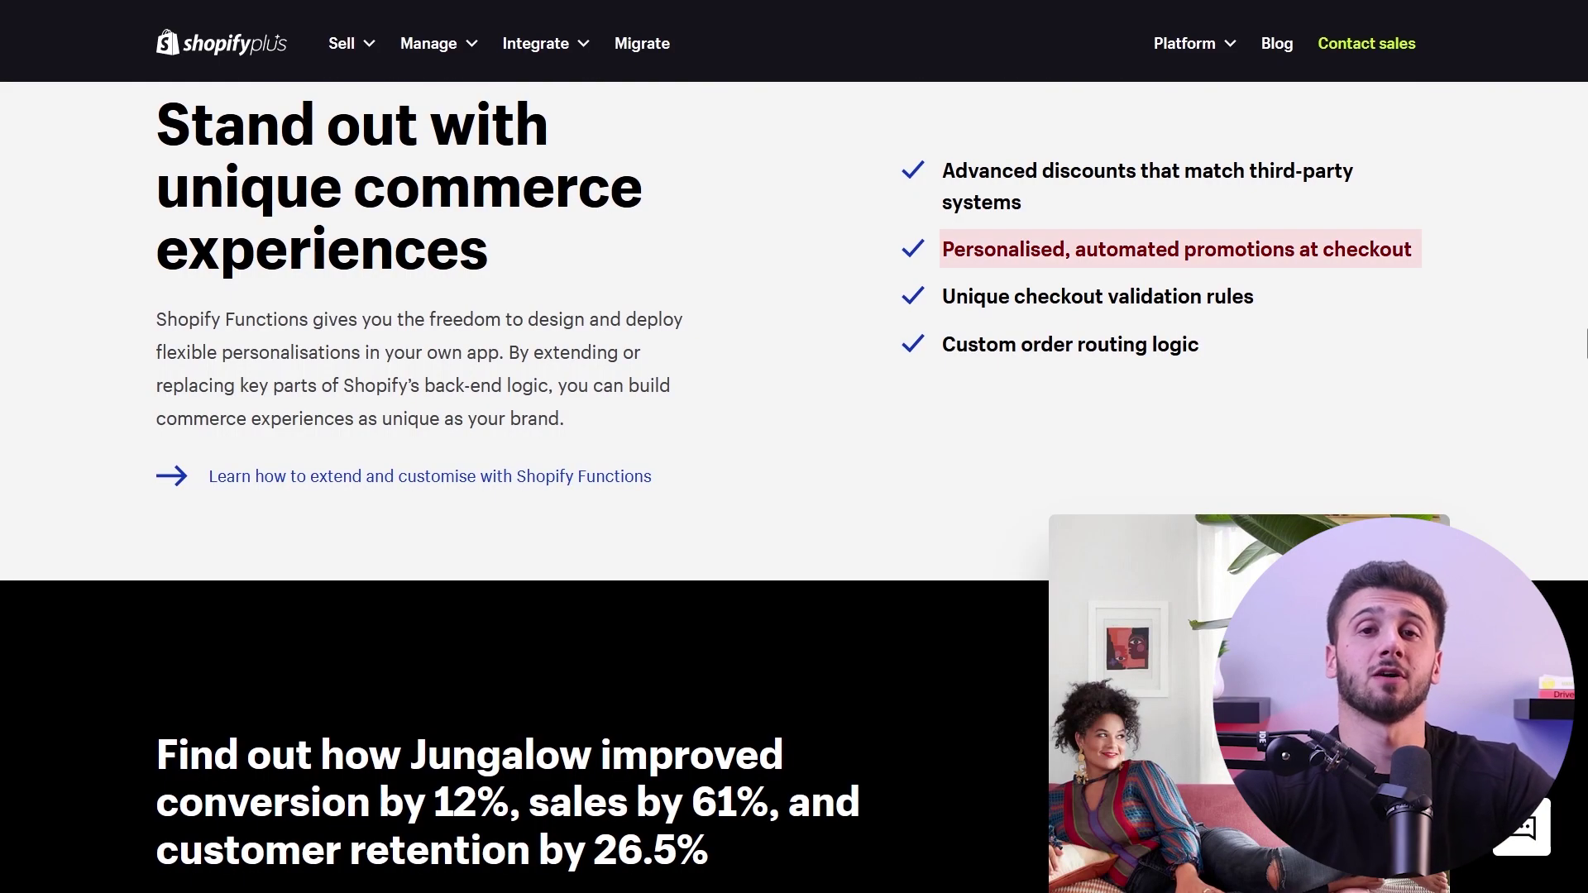